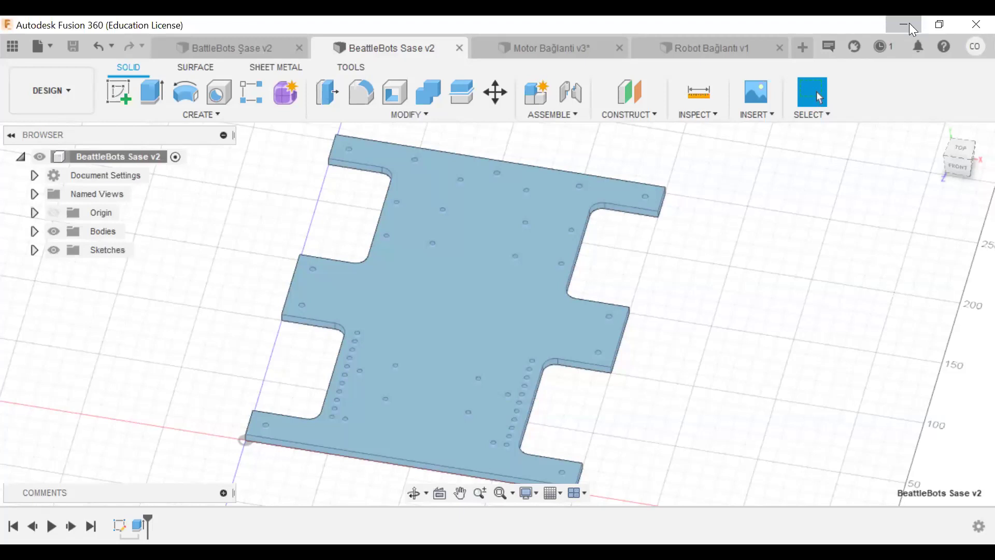
- Show the desktop and select the exported BeattleBots Sase v2 STL and F3D files in turn to compare them
click(912, 28)
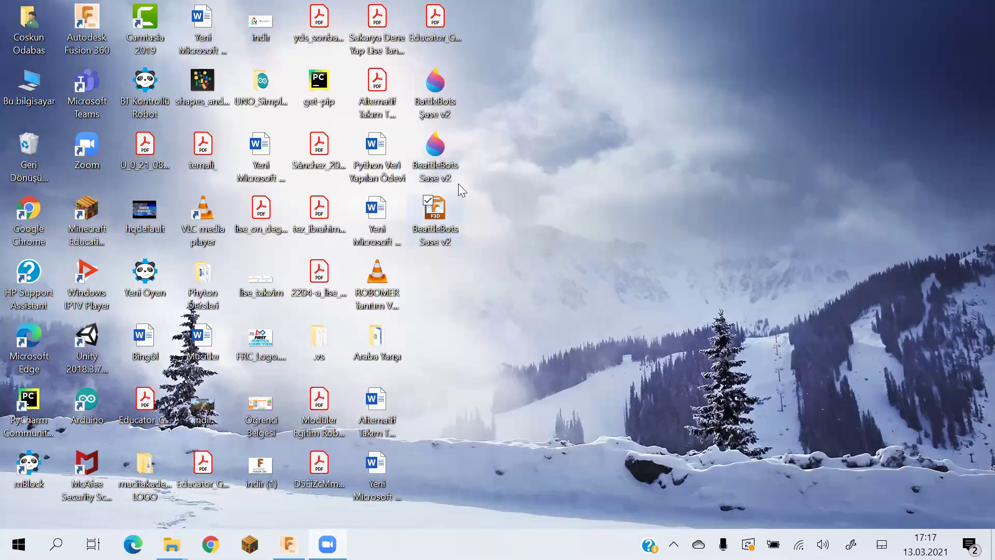
click(448, 166)
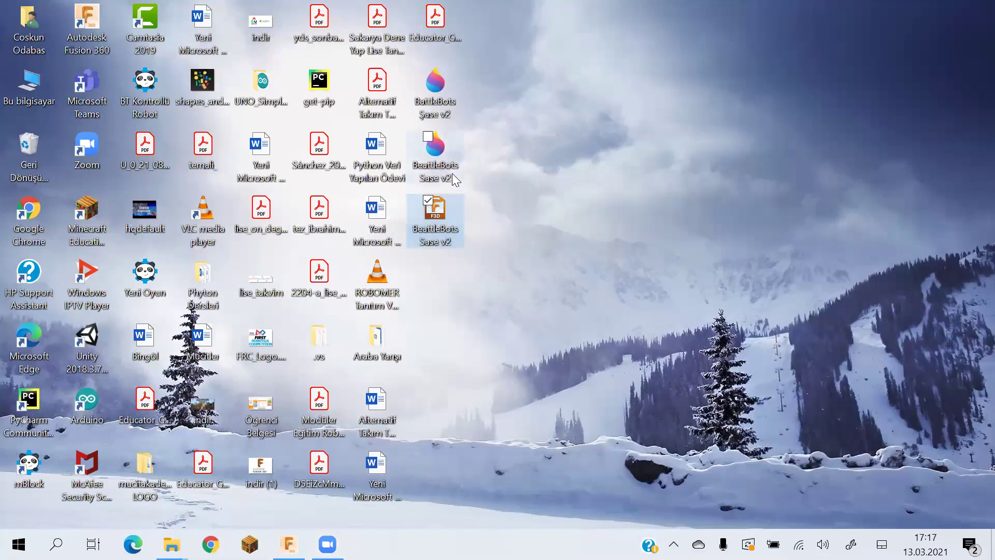
click(453, 220)
click(451, 177)
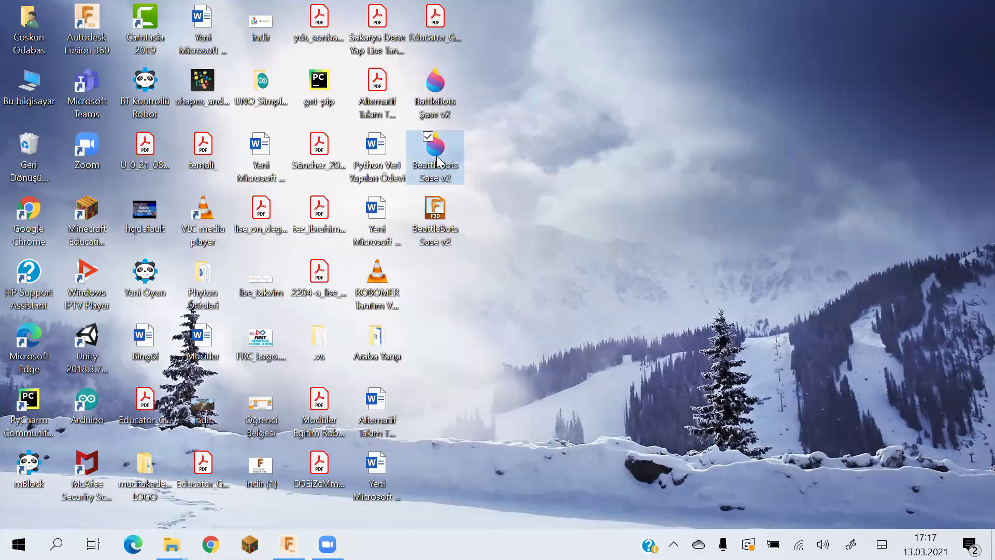
click(444, 233)
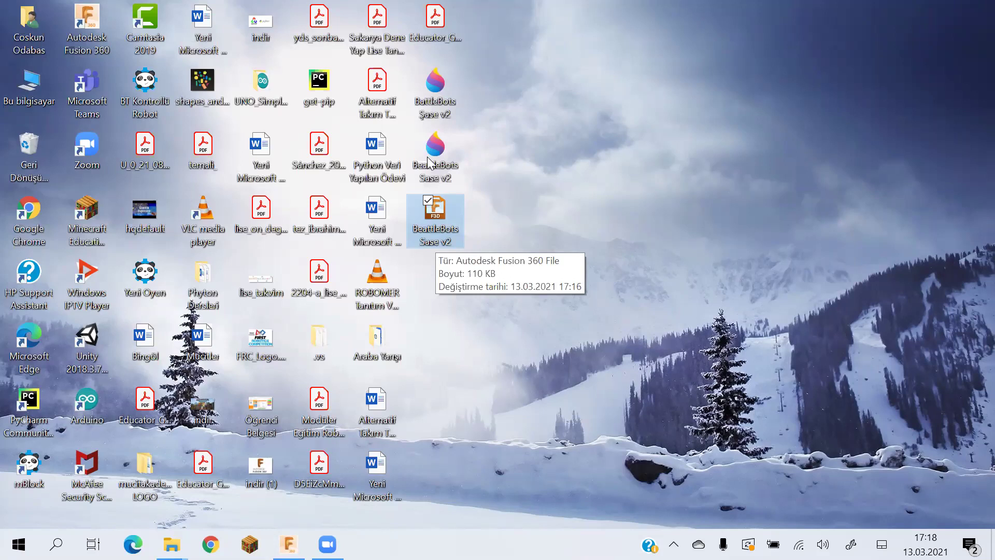
click(444, 271)
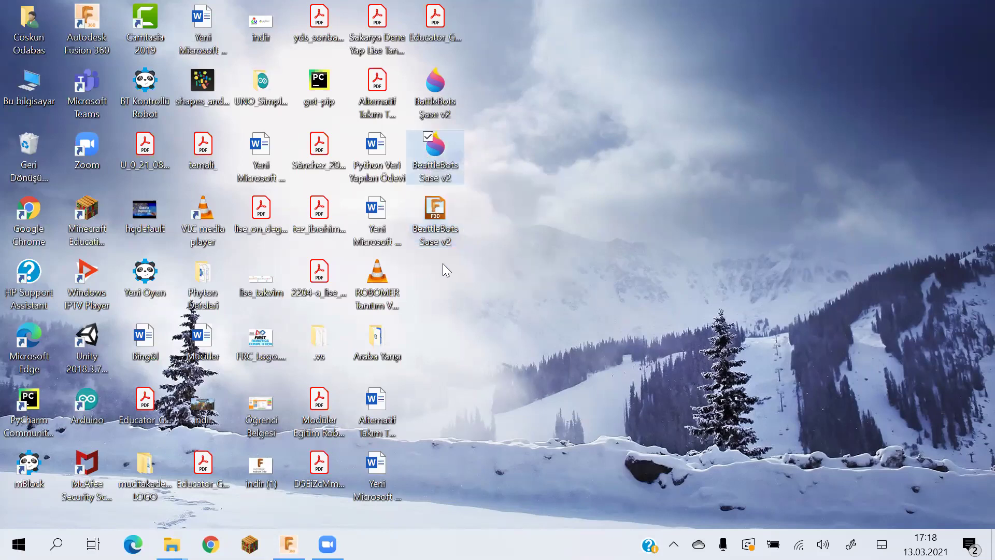
click(444, 219)
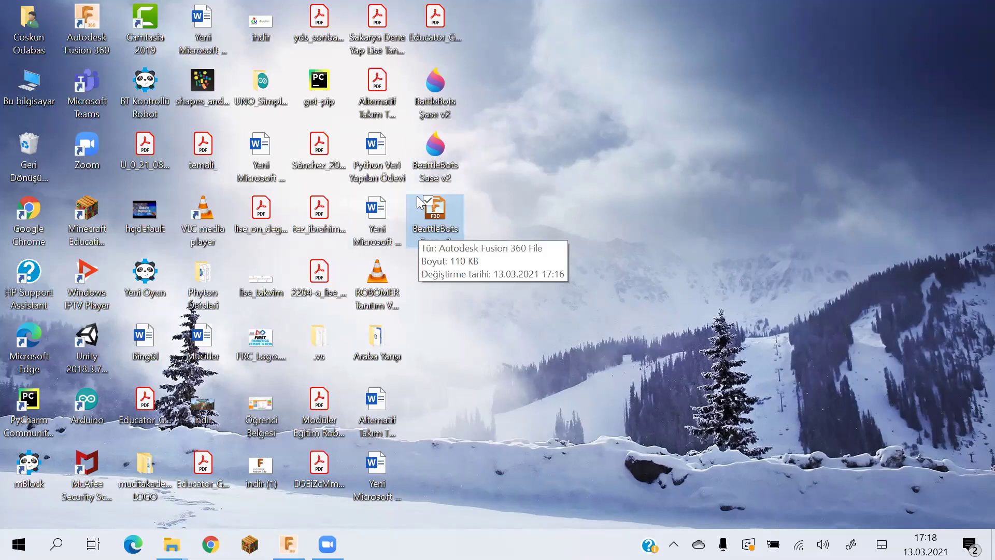
- View the file properties of the F3D and STL versions of BeattleBots Sase v2
right_click(438, 218)
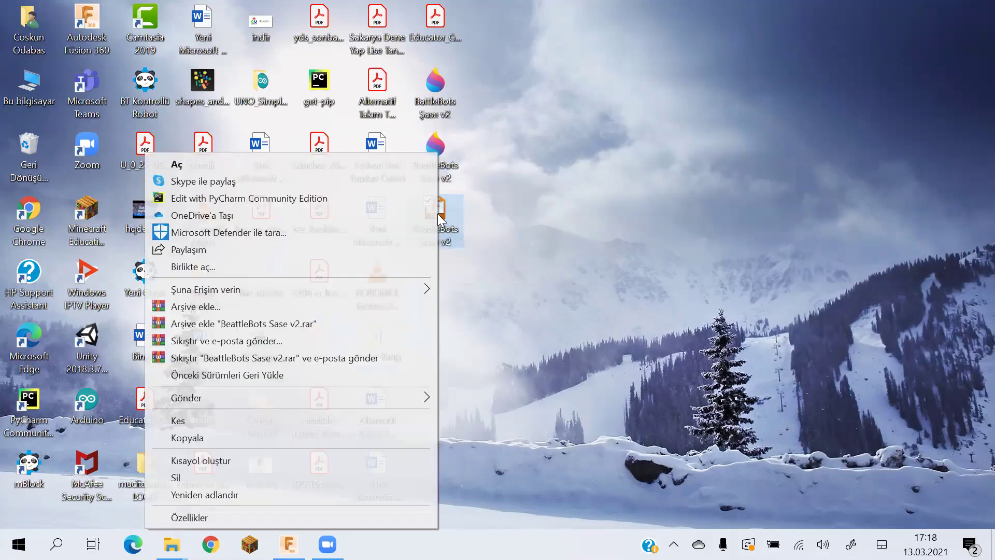
click(333, 516)
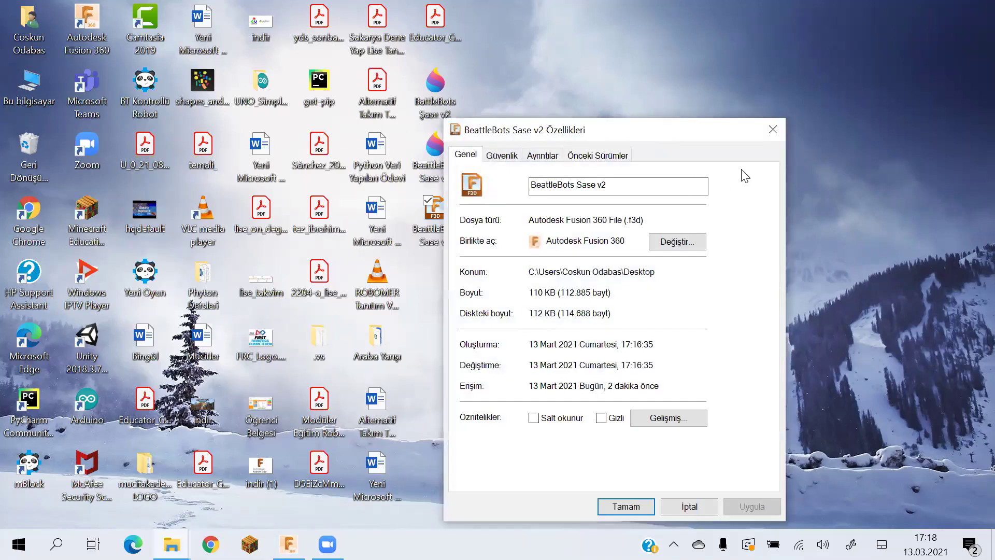
key(Escape)
right_click(438, 156)
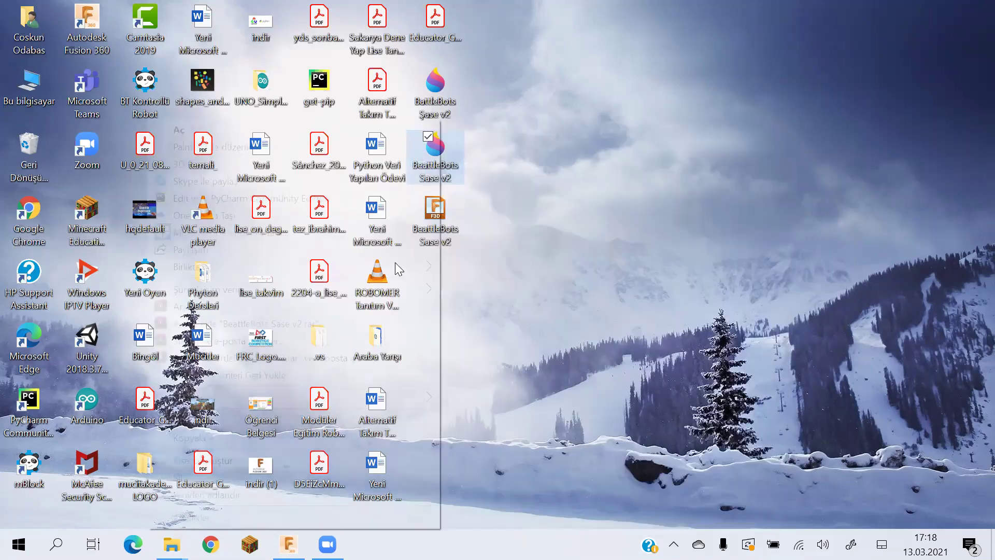
click(281, 515)
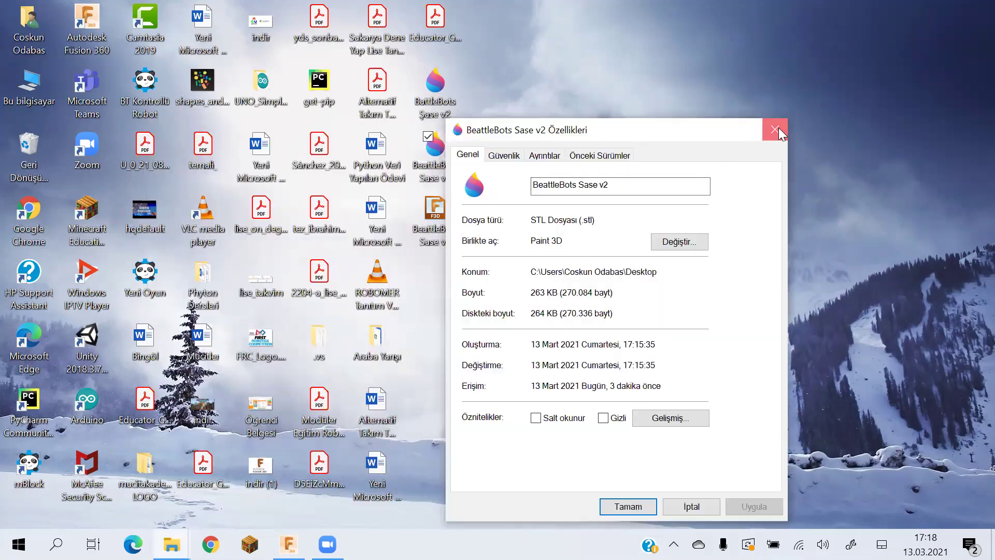
key(Escape)
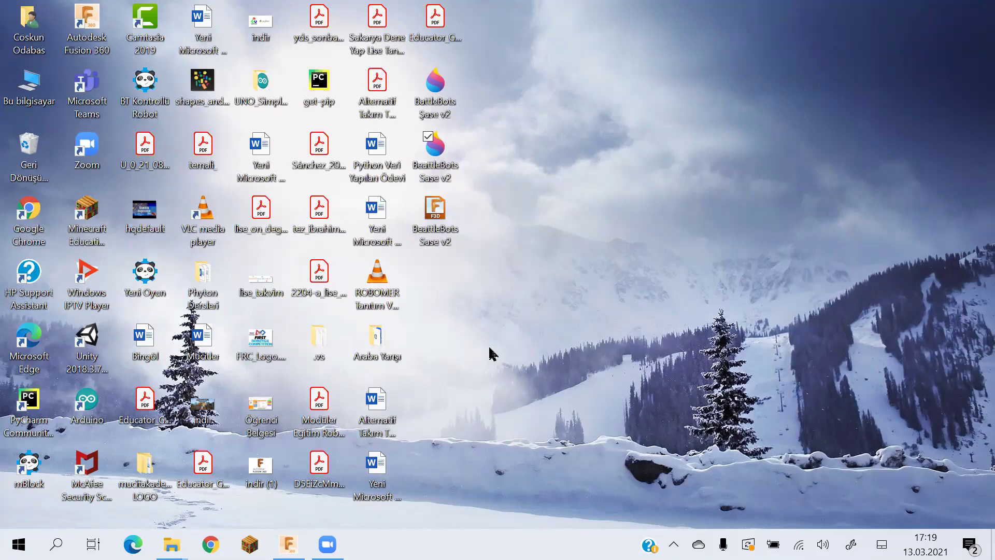
drag(478, 133, 421, 246)
click(511, 243)
drag(448, 183, 407, 261)
click(542, 258)
- Switch back to Fusion 360 and examine the whole BeattleBots Sase v2 chassis plate
click(289, 544)
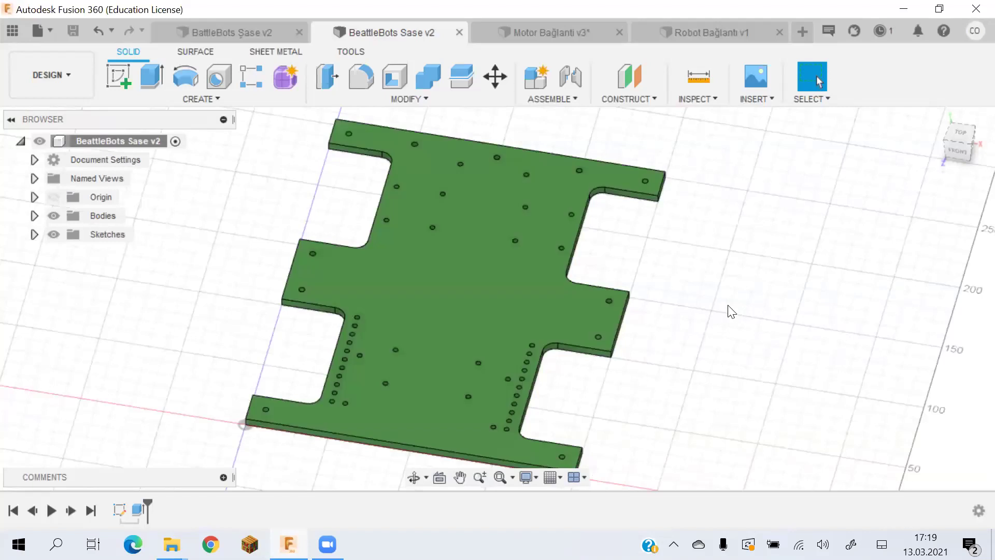
scroll(731, 312, down, 1)
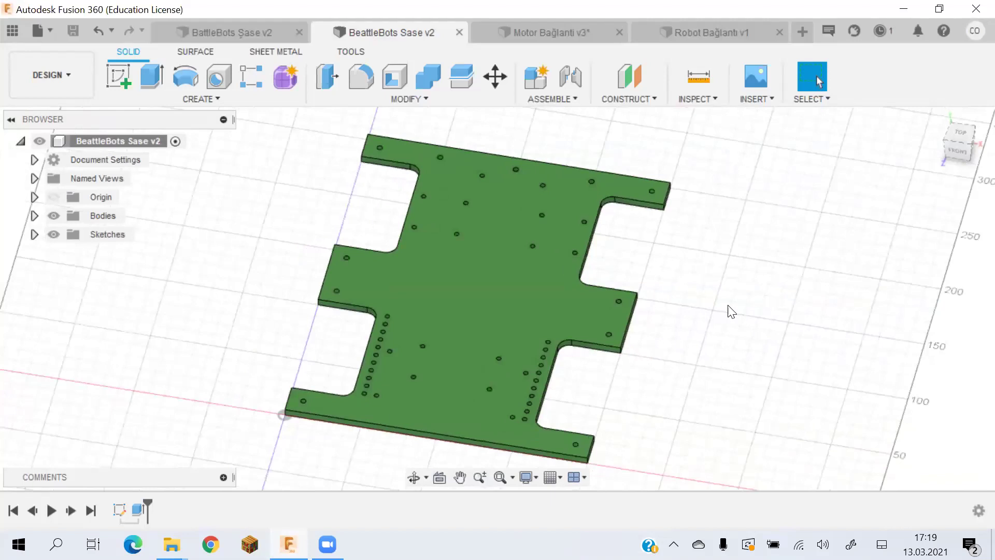
scroll(732, 312, down, 1)
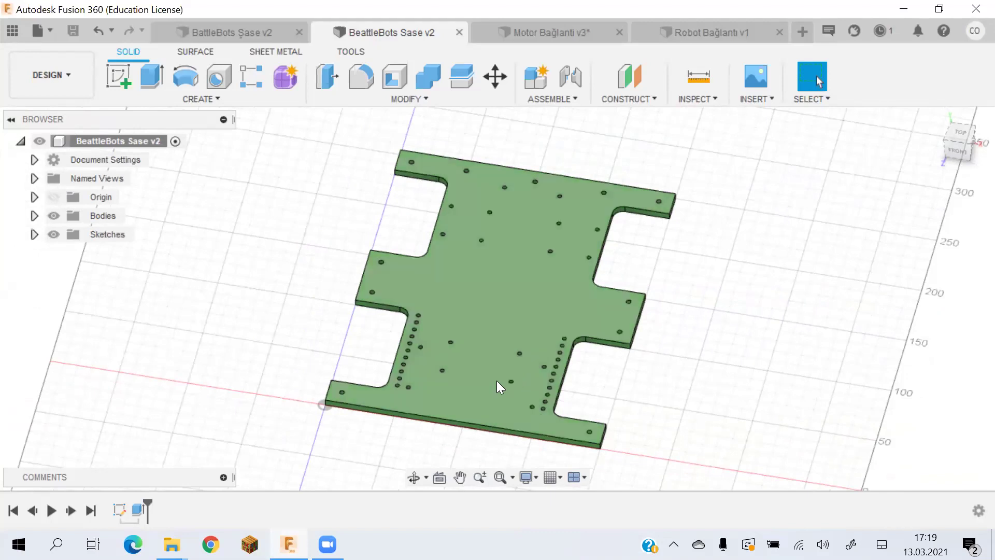
scroll(672, 343, up, 1)
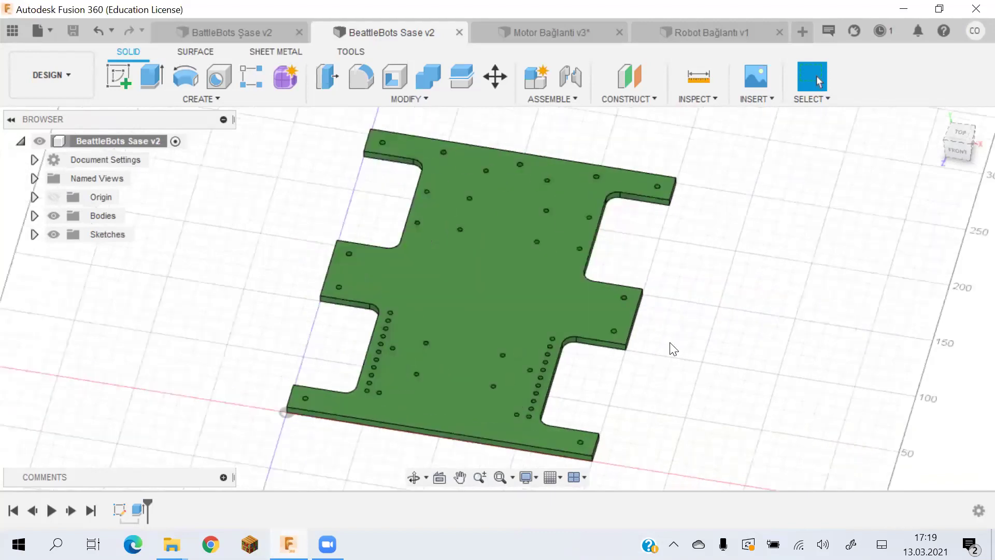
scroll(673, 347, down, 1)
scroll(666, 350, down, 1)
middle_drag(663, 322, 660, 278)
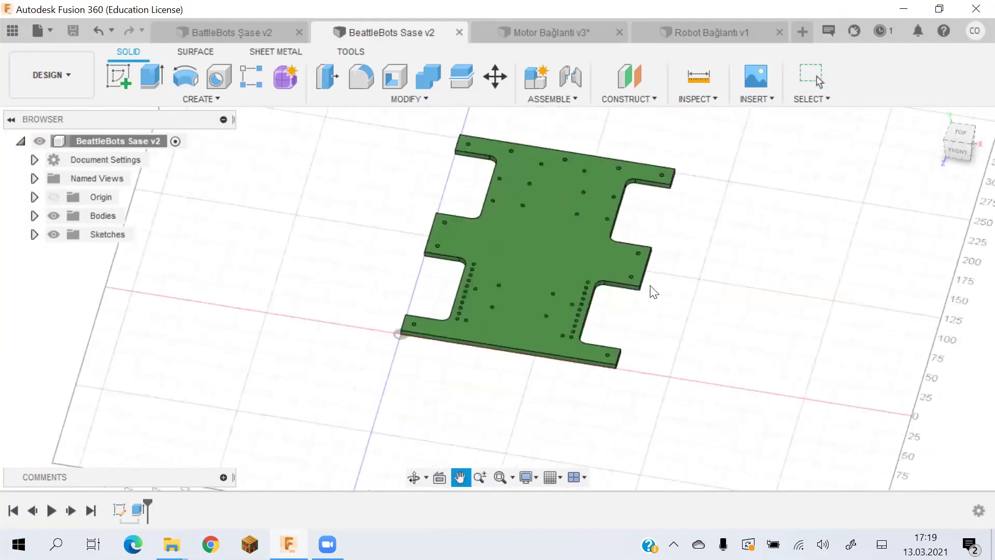
scroll(656, 290, up, 3)
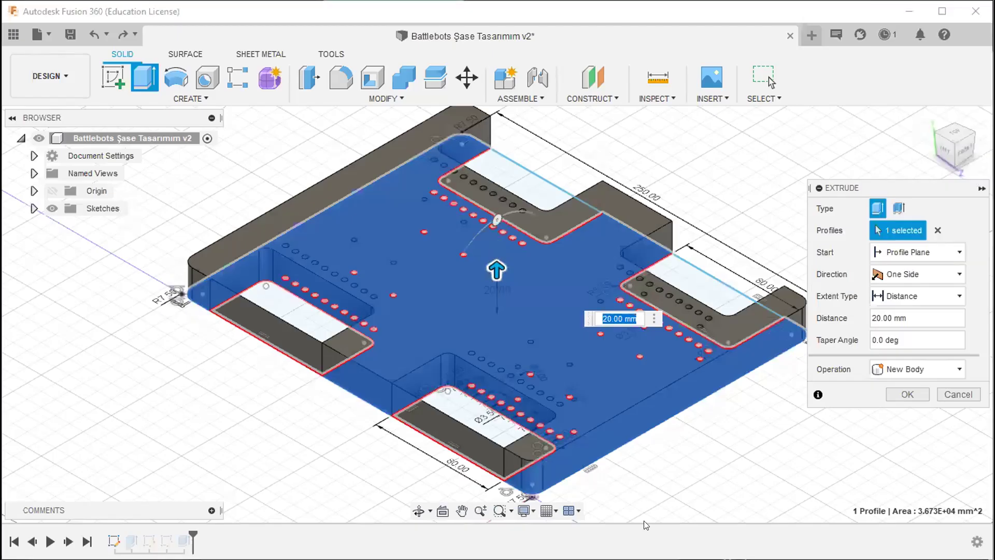
- Cancel the 20 mm extrusion of the Battlebots Şase Tasarımım profile and open its sketch for editing
click(971, 136)
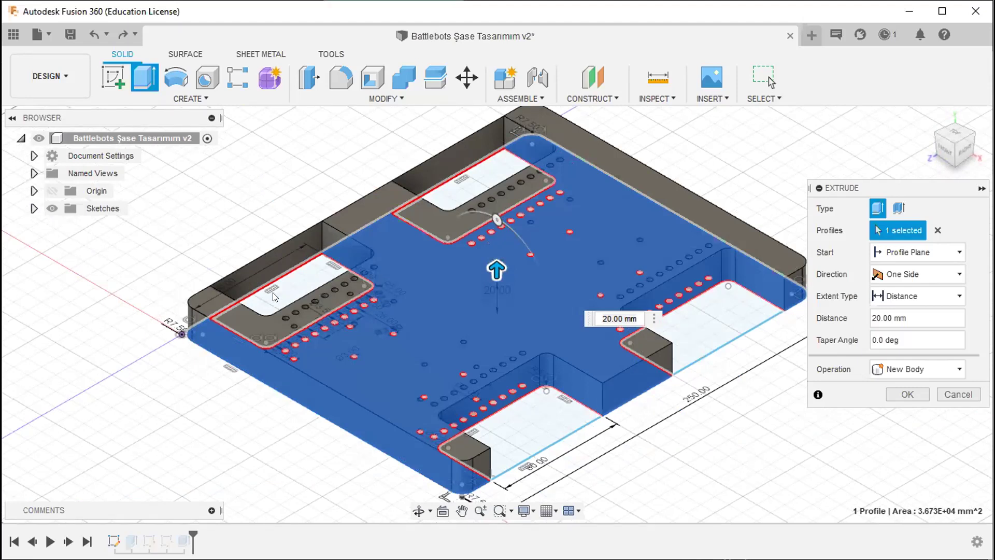
key(Escape)
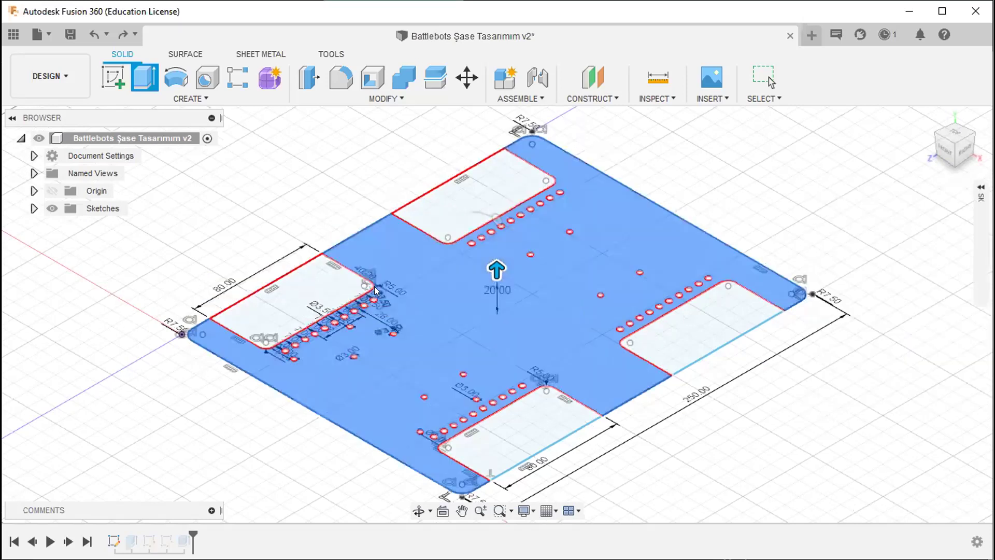
double_click(288, 298)
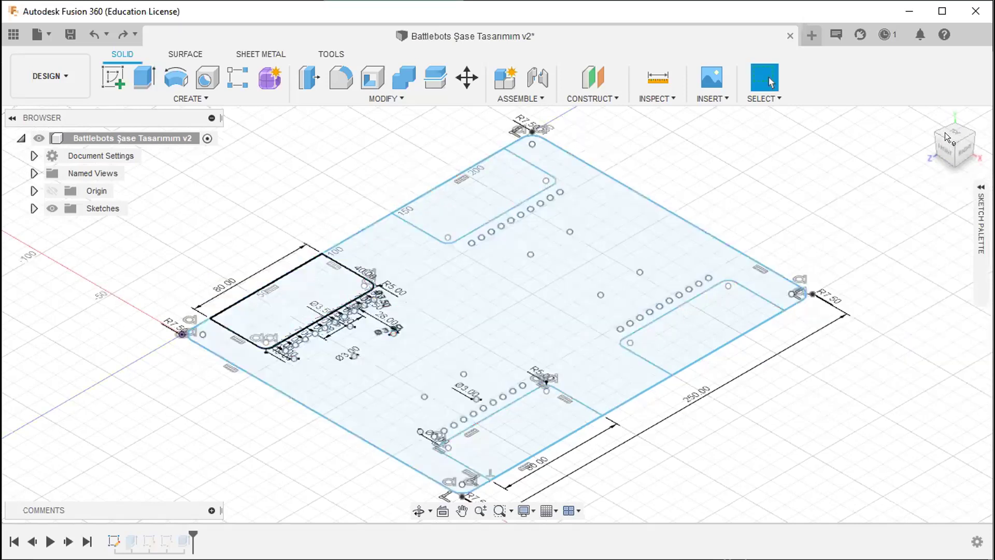
click(952, 162)
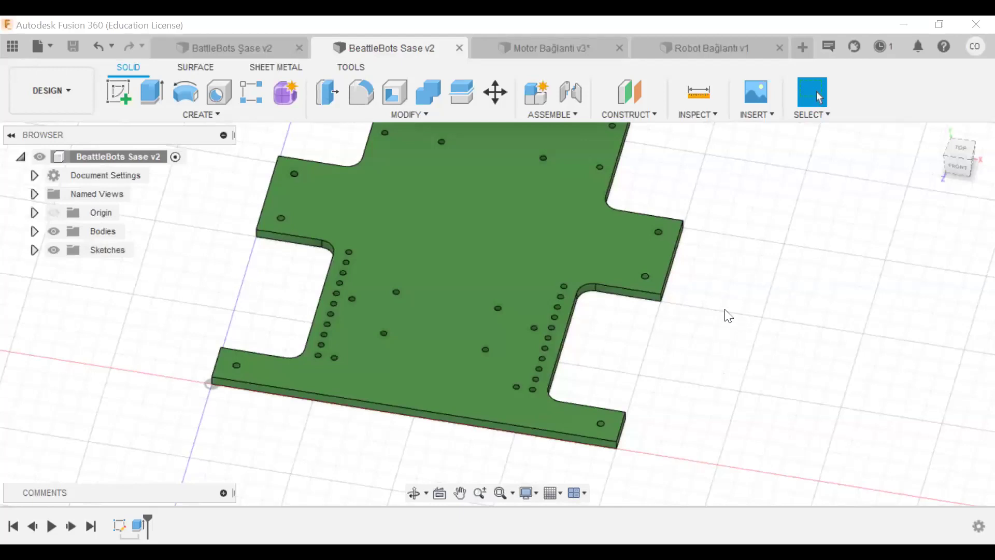
- Start a new sketch on the narrow end face of the BeattleBots Sase v2 plate's front corner arm
click(960, 167)
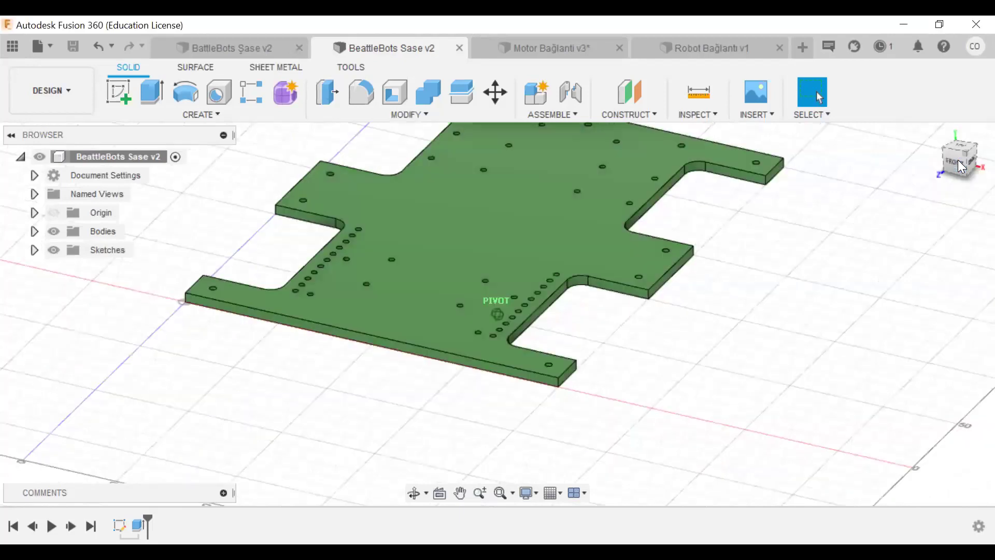
drag(961, 167, 683, 287)
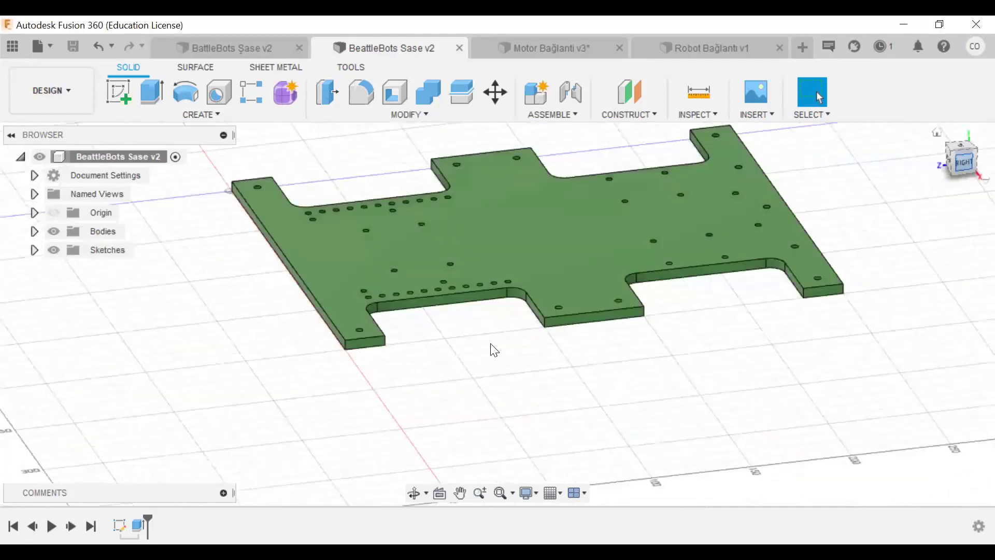
scroll(493, 358, up, 4)
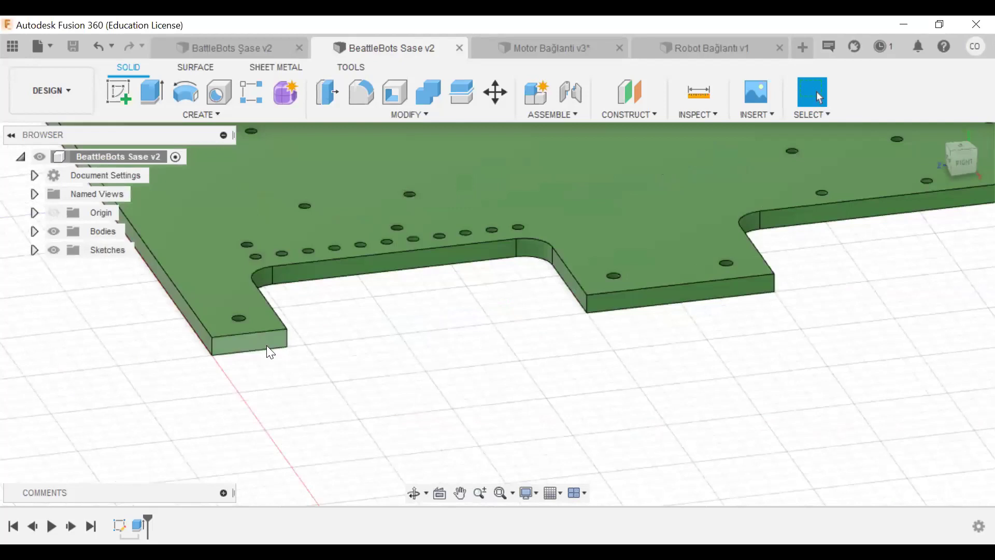
click(119, 96)
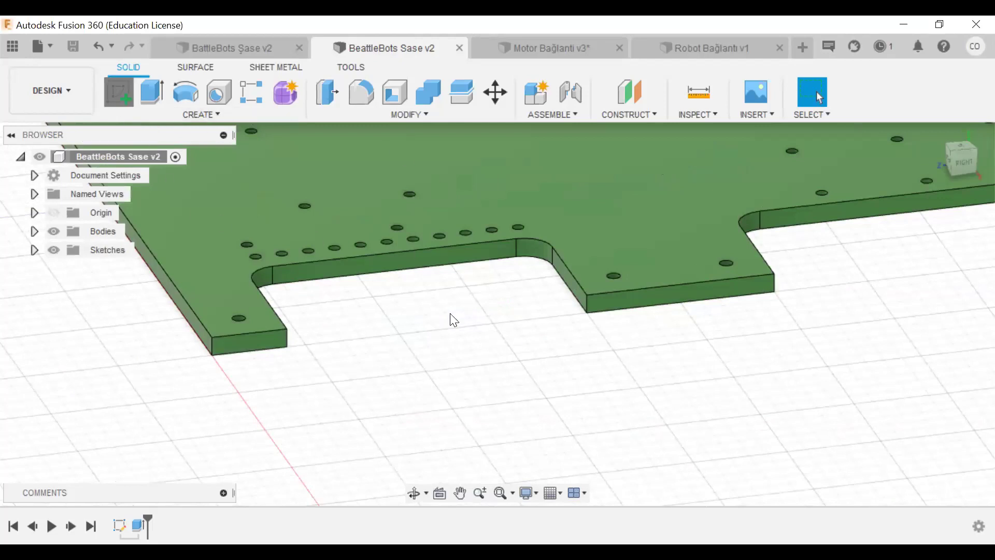
click(268, 338)
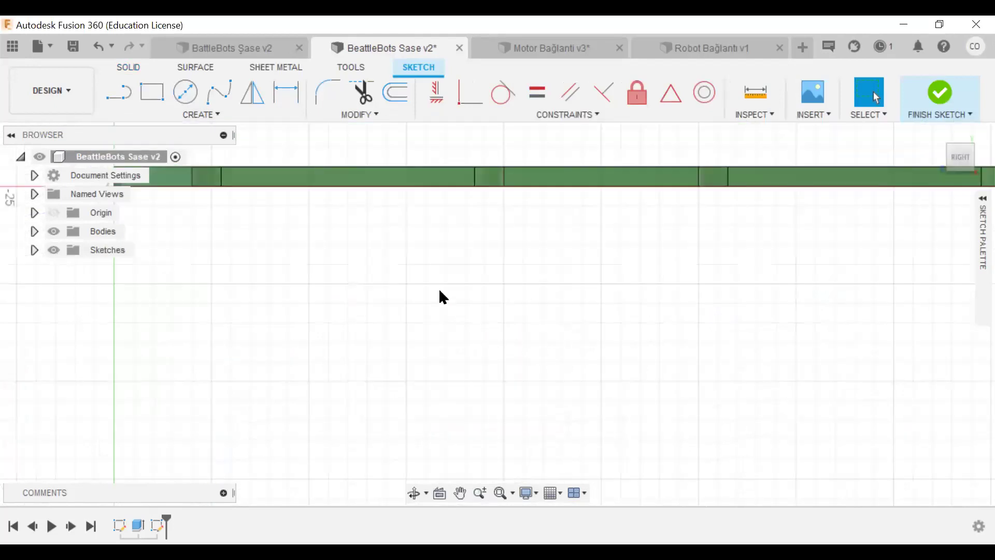
- Draw a zero-width rectangle across the plate's 5 mm thickness, about 12 mm from the sketch origin
middle_drag(616, 387, 365, 189)
key(r)
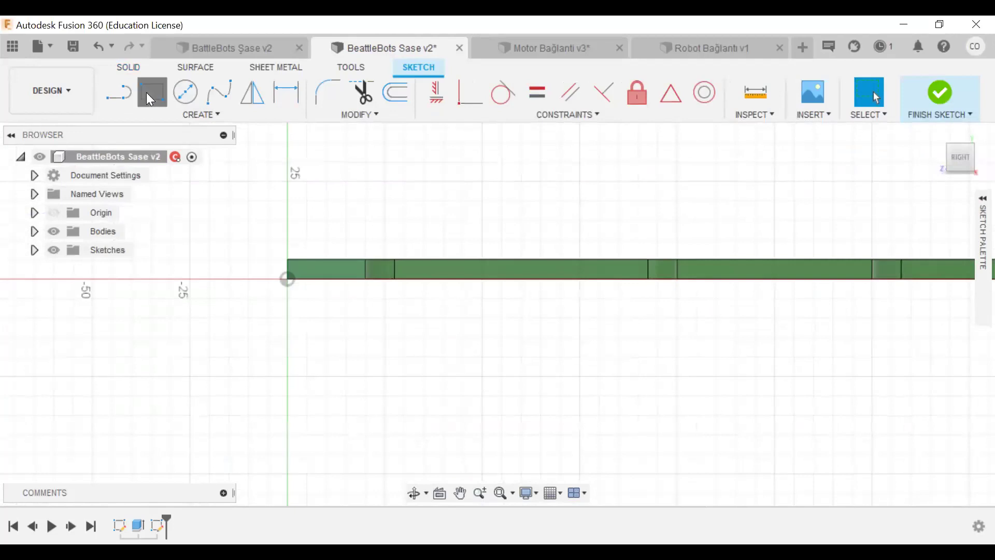
click(284, 278)
scroll(337, 285, up, 2)
scroll(337, 285, up, 1)
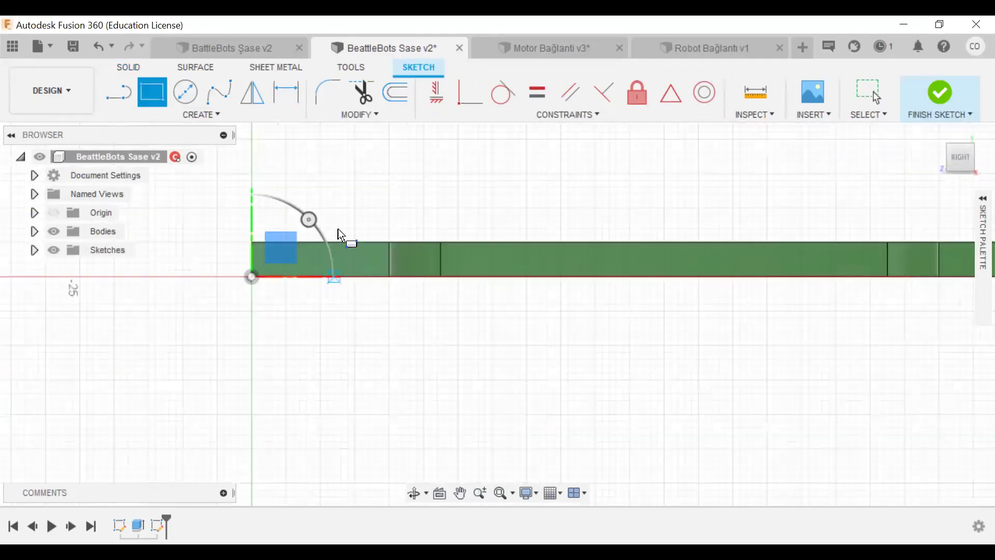
scroll(334, 222, up, 1)
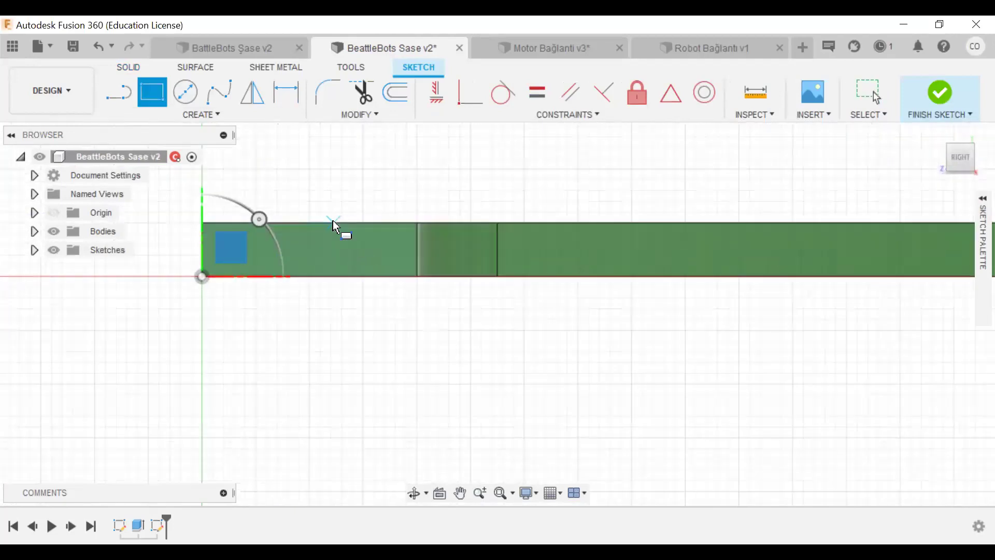
click(336, 275)
scroll(876, 303, down, 2)
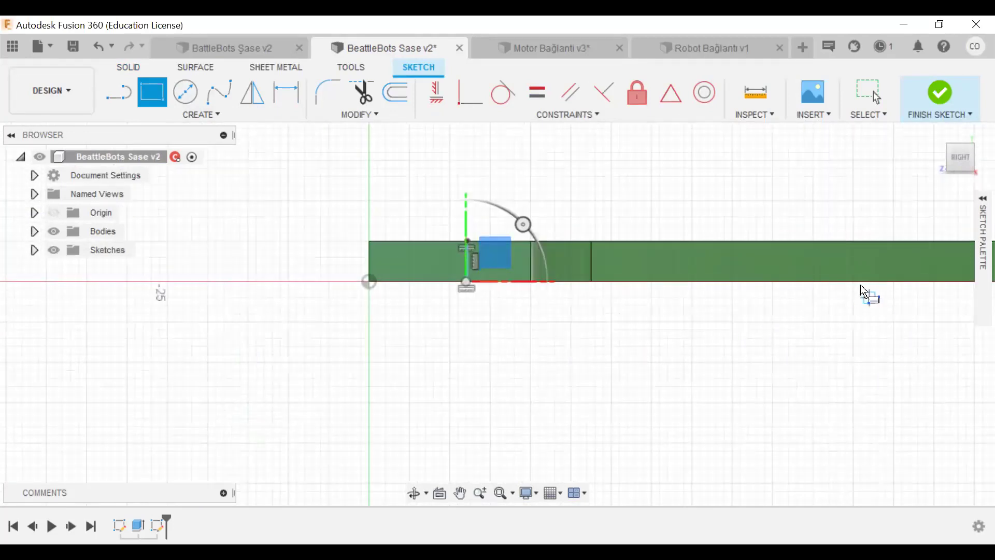
- Draw a rectangle about 82 mm long and 5 mm high on the side plane, spanning the cutout from near the middle arm to the corner arm
scroll(850, 304, down, 1)
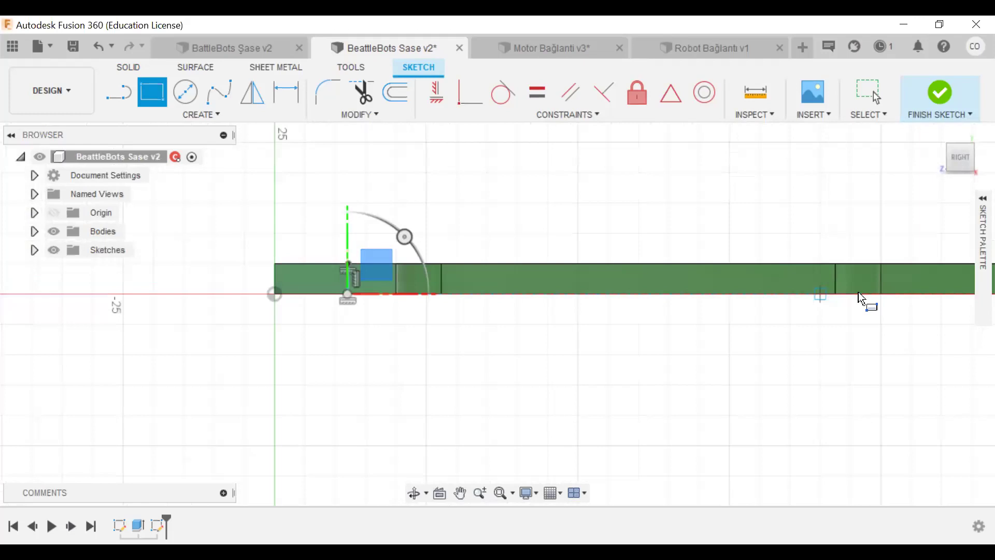
scroll(858, 292, up, 3)
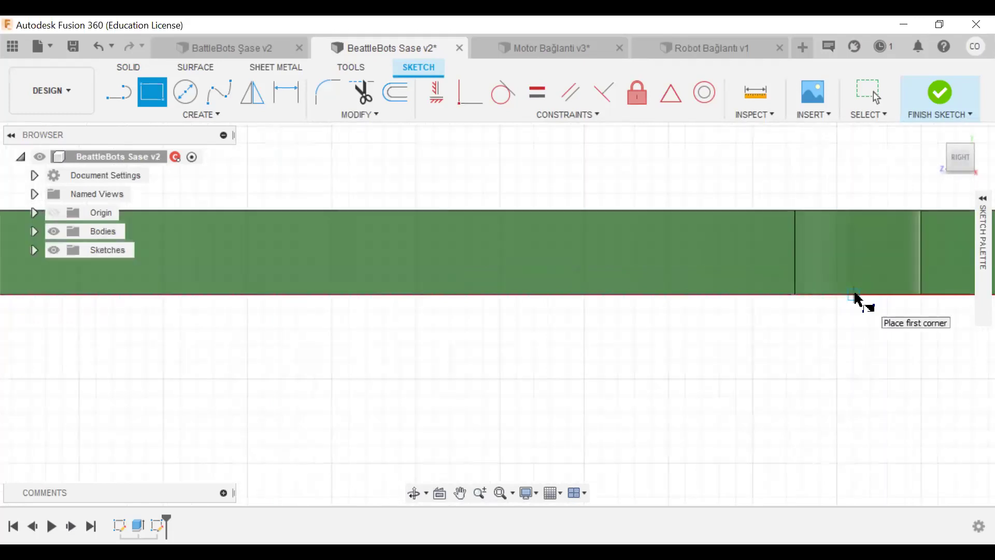
click(852, 293)
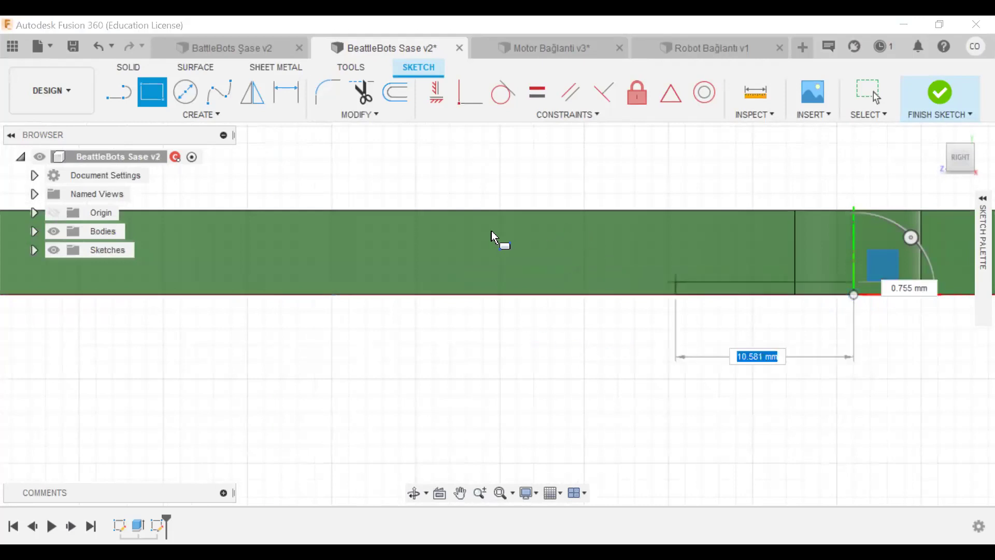
scroll(425, 225, down, 2)
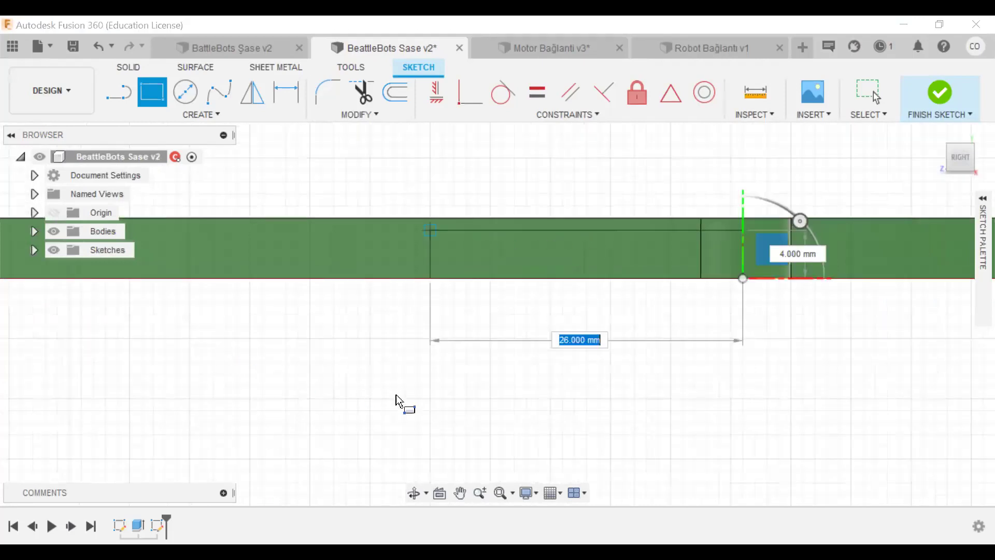
middle_drag(598, 435, 730, 441)
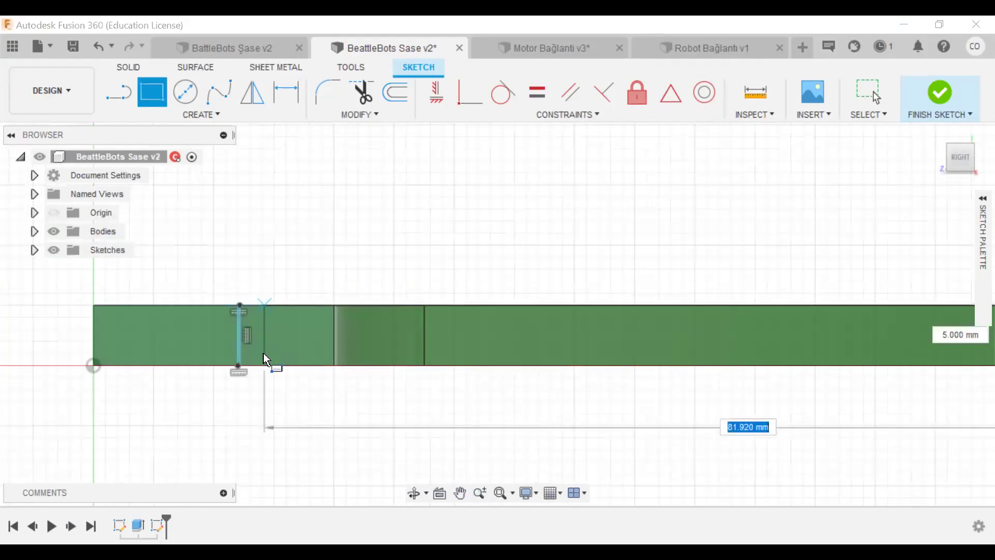
click(264, 306)
scroll(516, 430, down, 2)
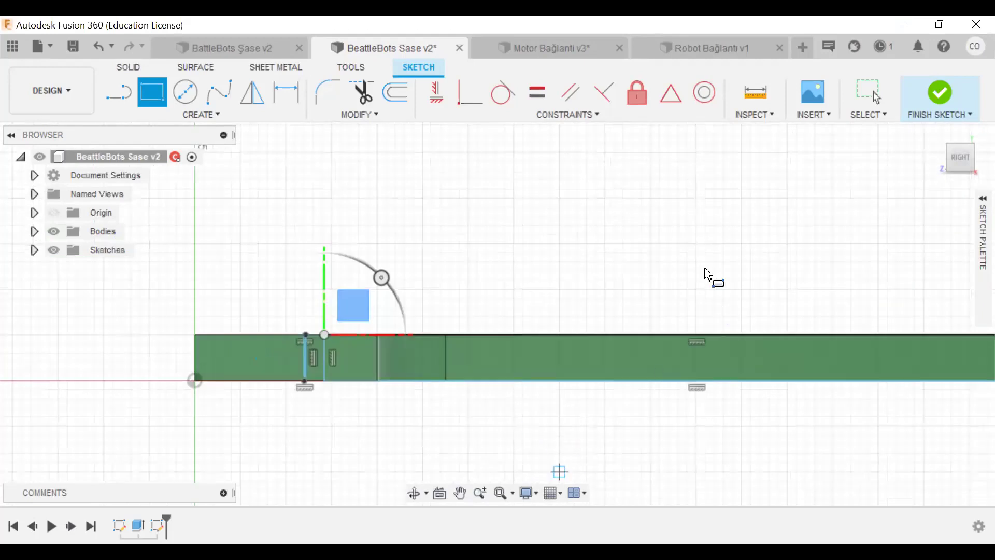
- Check how the rectangle spans the cutout between the plate's arms and finish the side-face sketch
drag(959, 161, 954, 183)
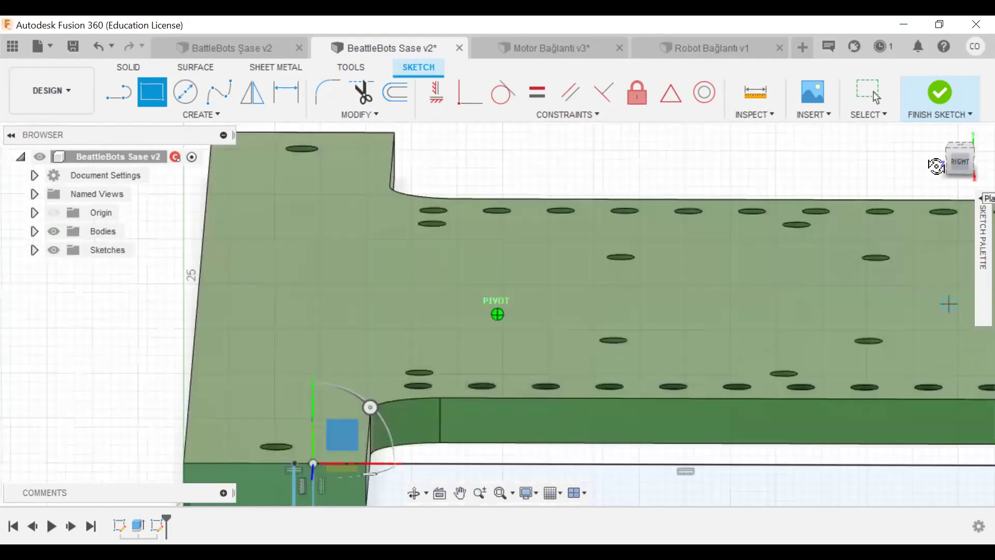
click(959, 158)
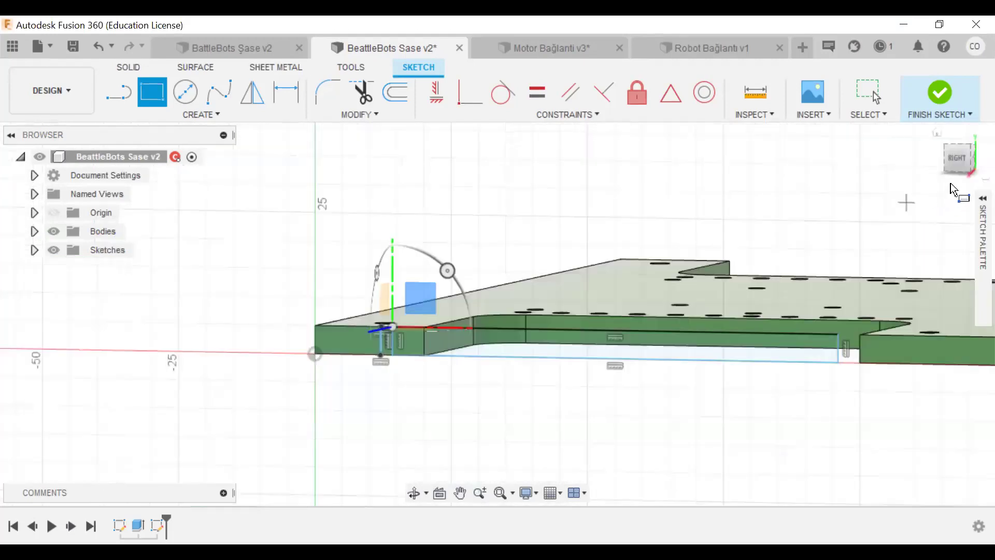
drag(951, 173, 820, 271)
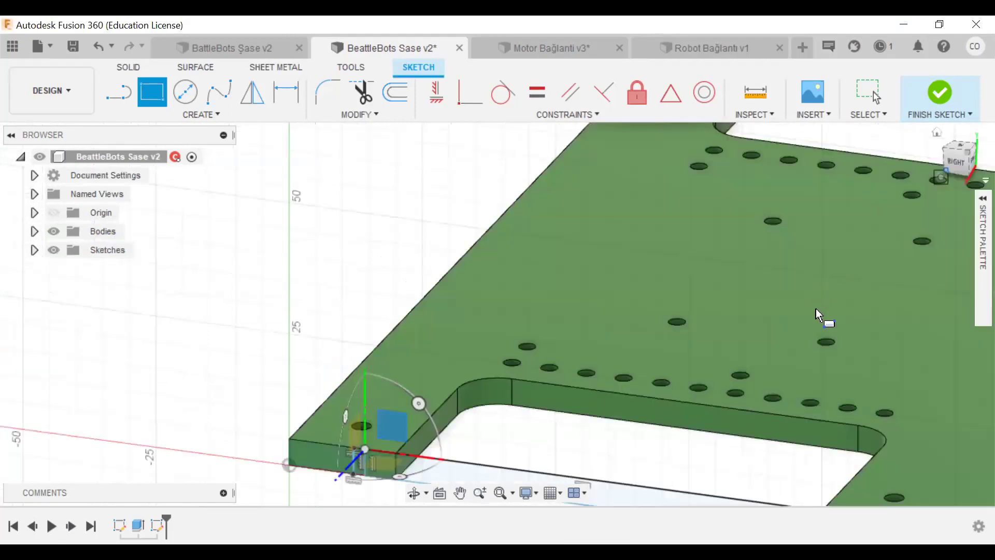
scroll(784, 378, down, 2)
scroll(855, 280, down, 1)
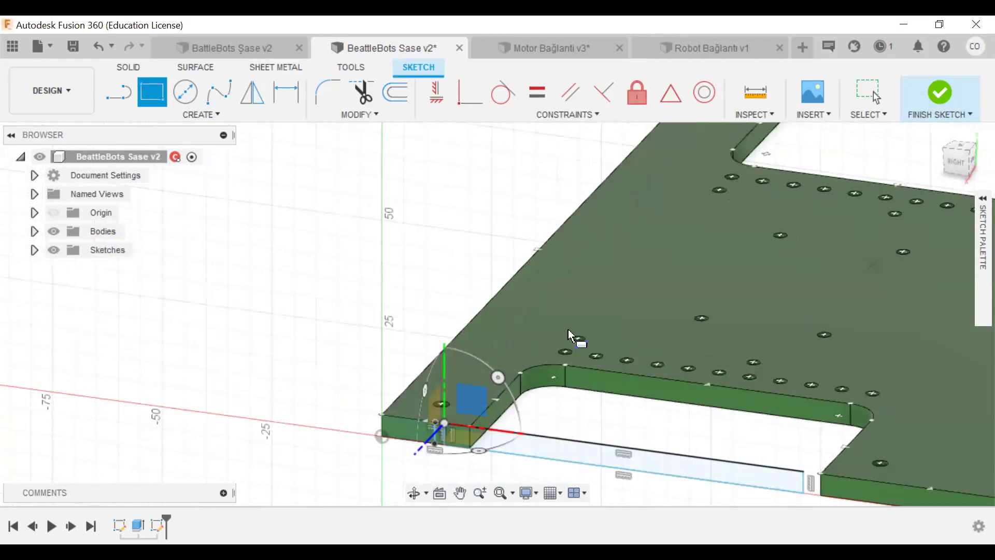
scroll(611, 373, up, 2)
scroll(657, 433, up, 1)
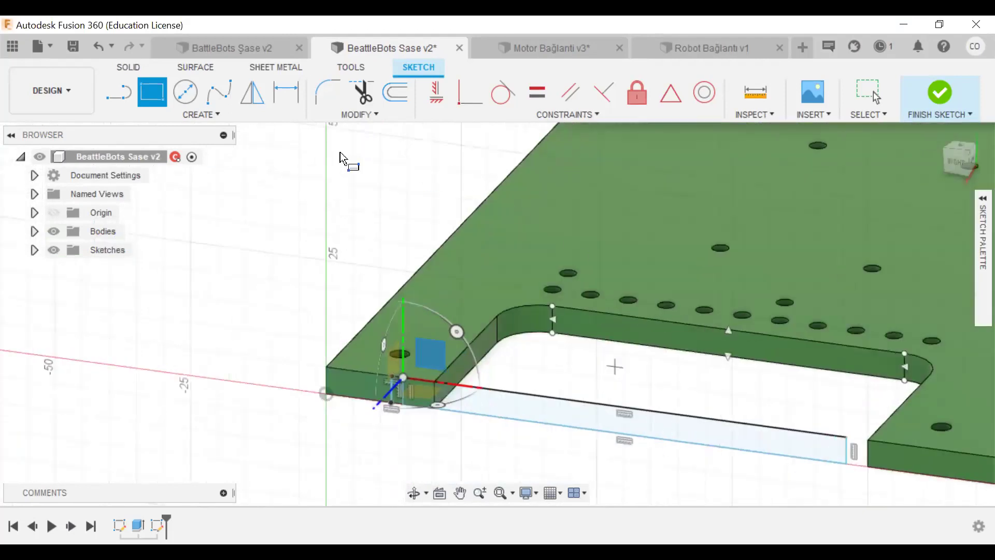
click(937, 94)
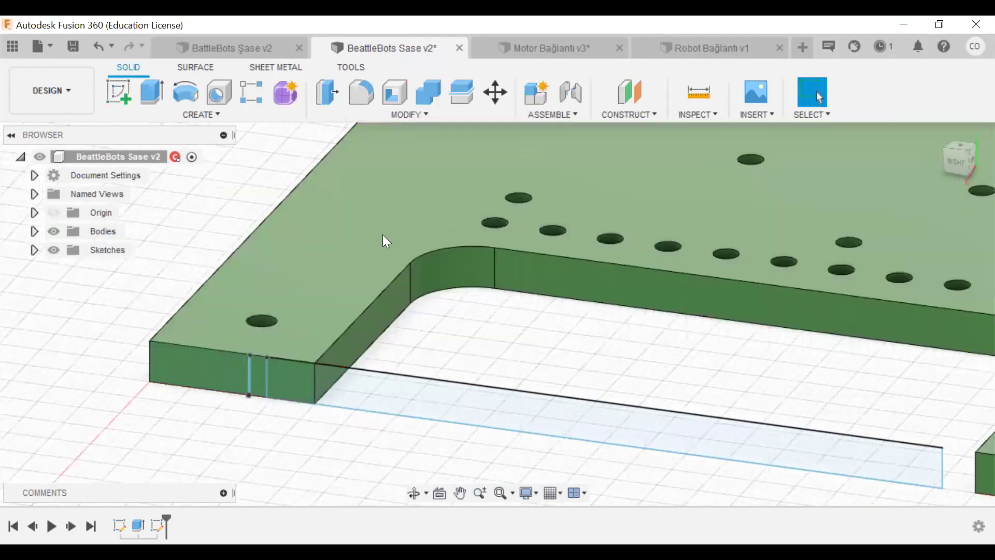
- Extrude the rectangle's part across the cutout by -6 mm and join it to the plate
click(158, 97)
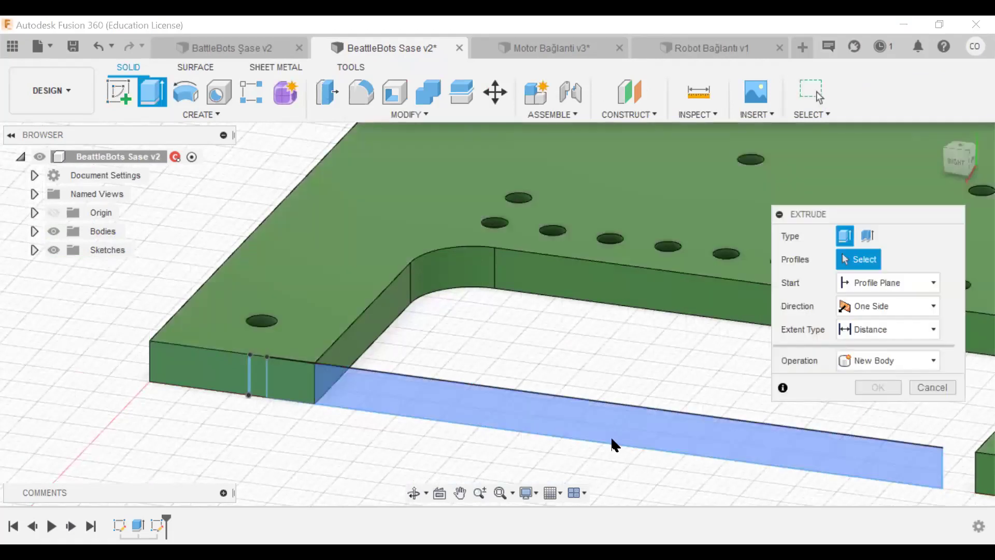
click(624, 428)
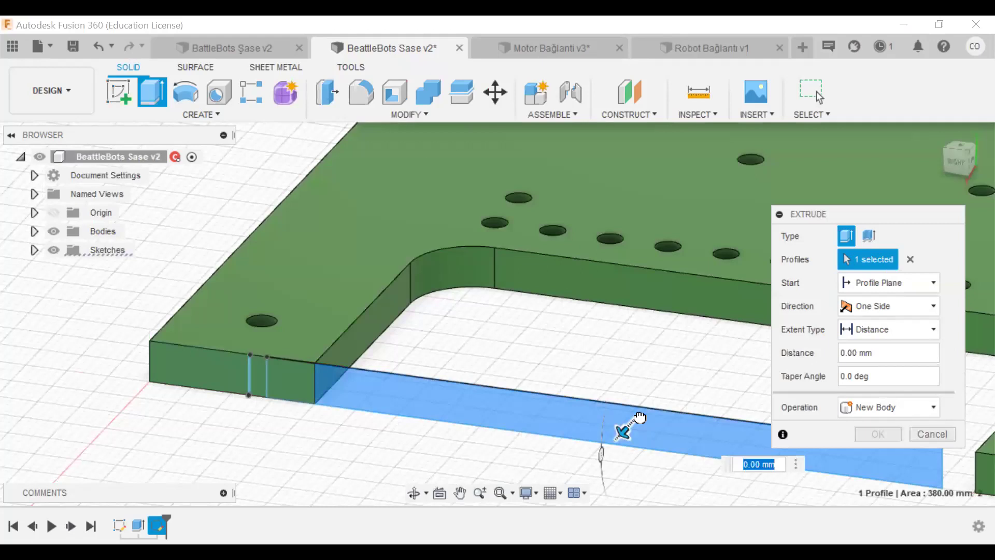
text(-6)
key(Return)
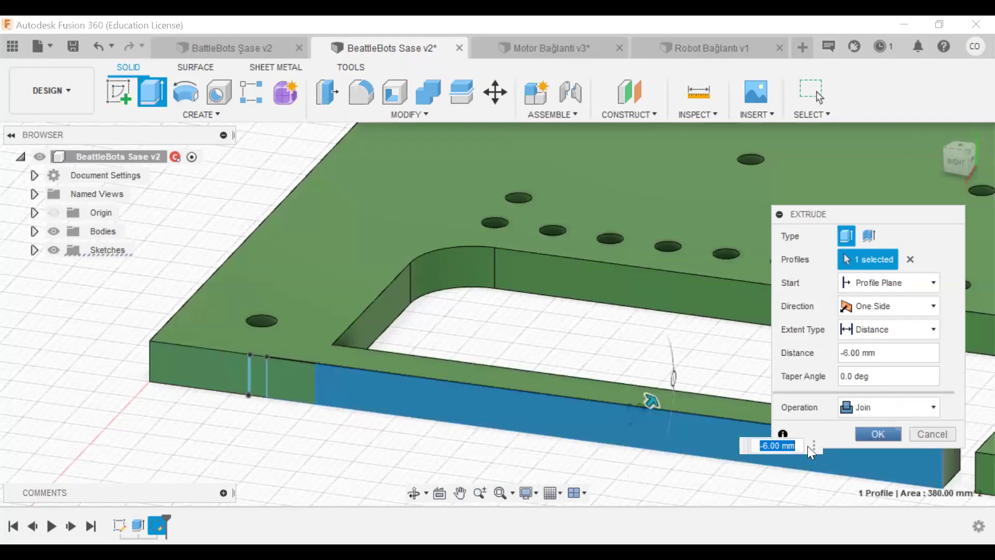
scroll(728, 446, down, 3)
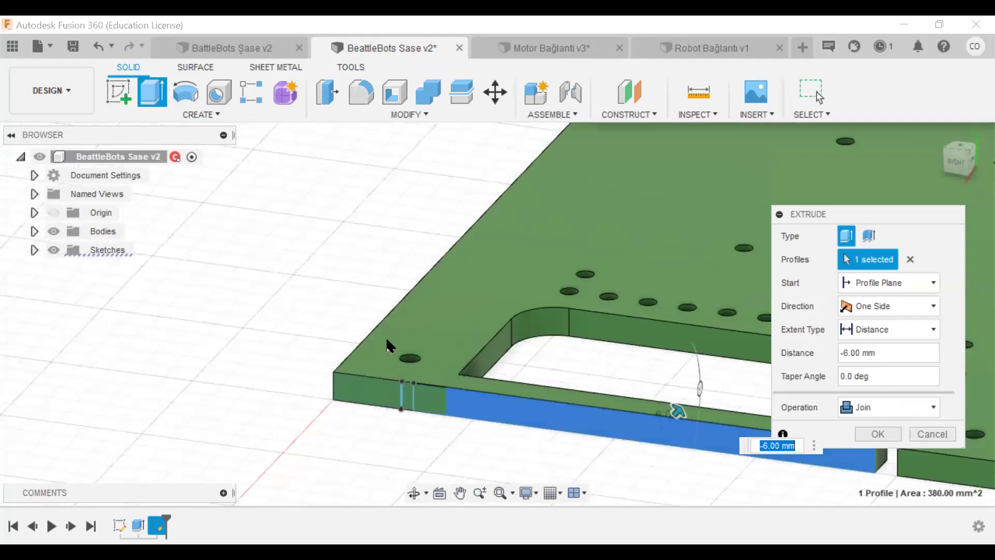
key(Return)
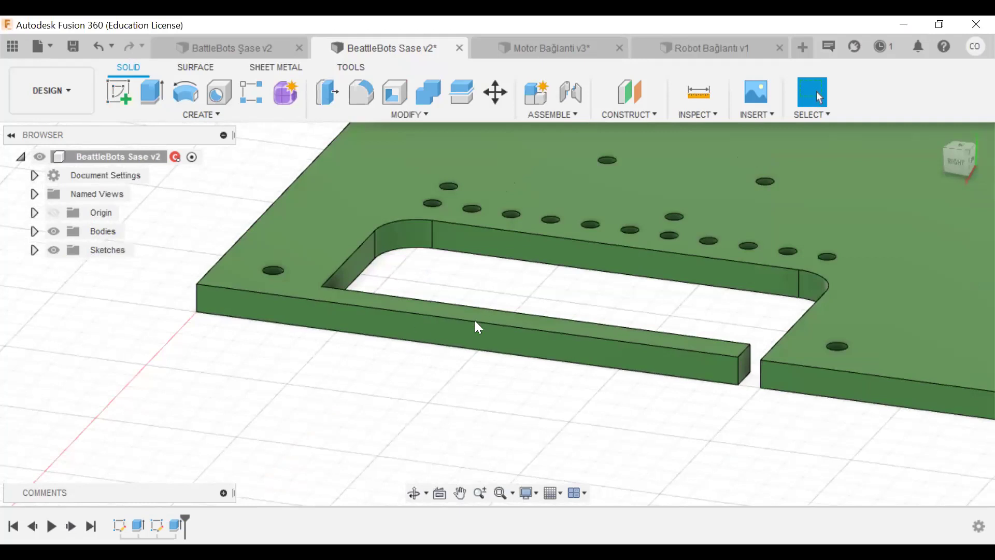
- Undo the -6 mm bar extrusion and the rectangles drawn in the side-face sketch
scroll(597, 336, down, 5)
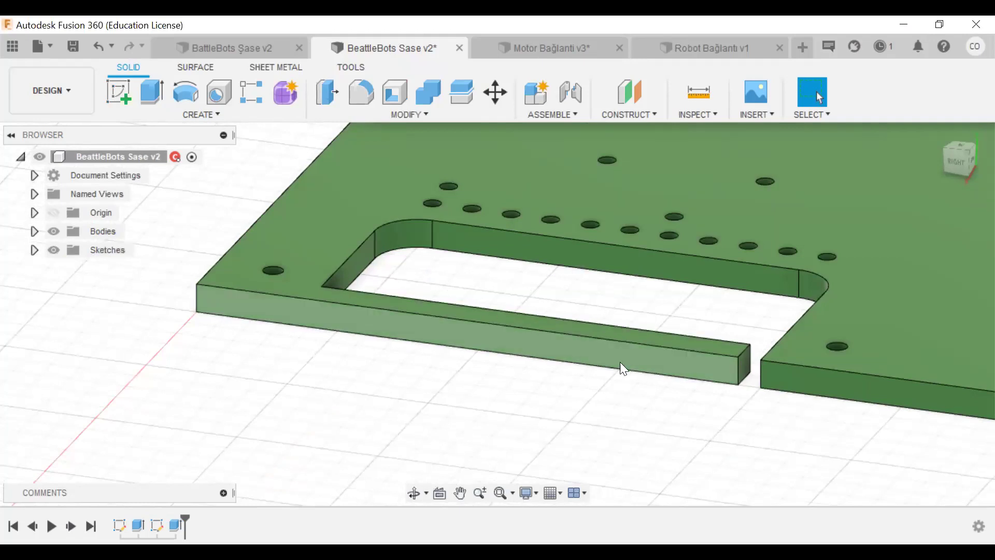
scroll(611, 384, down, 2)
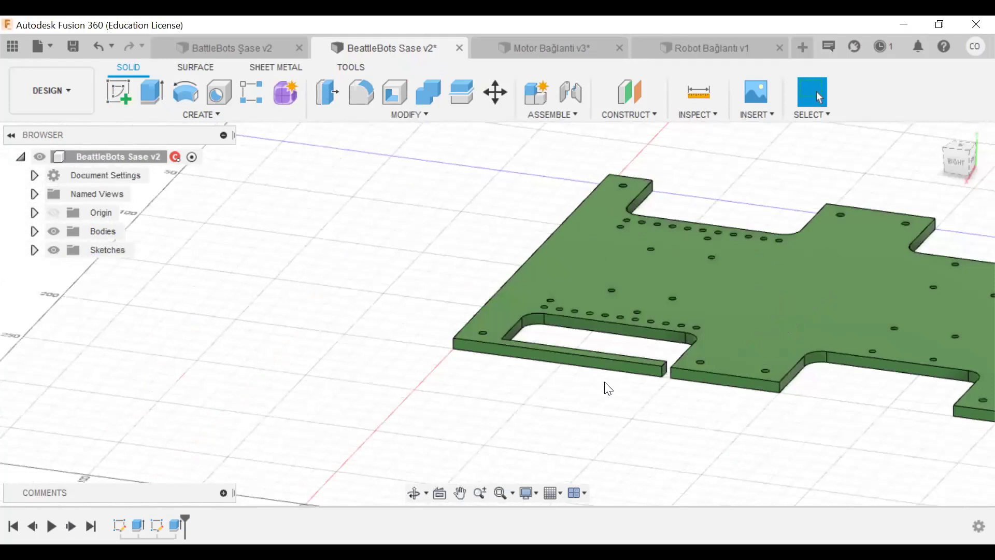
scroll(602, 388, up, 3)
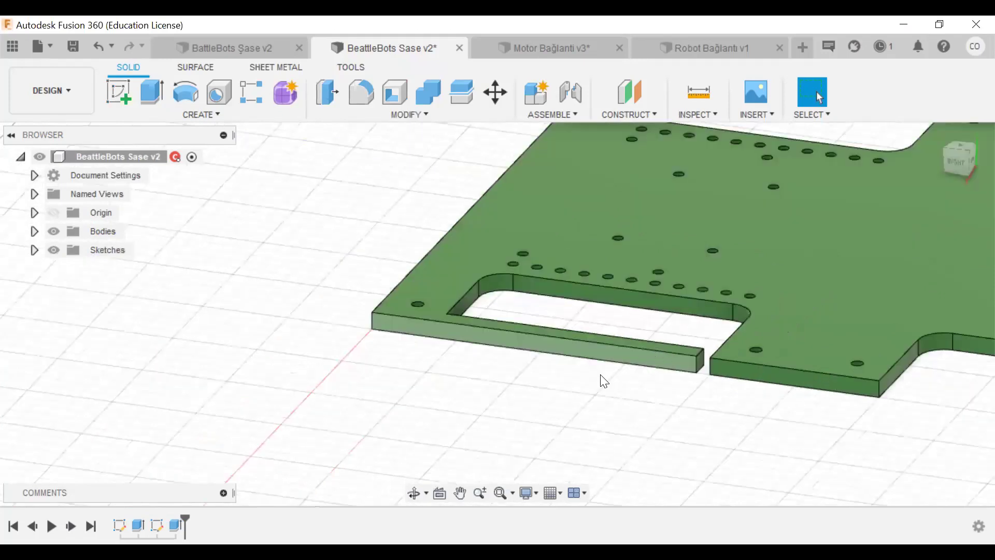
scroll(603, 381, up, 2)
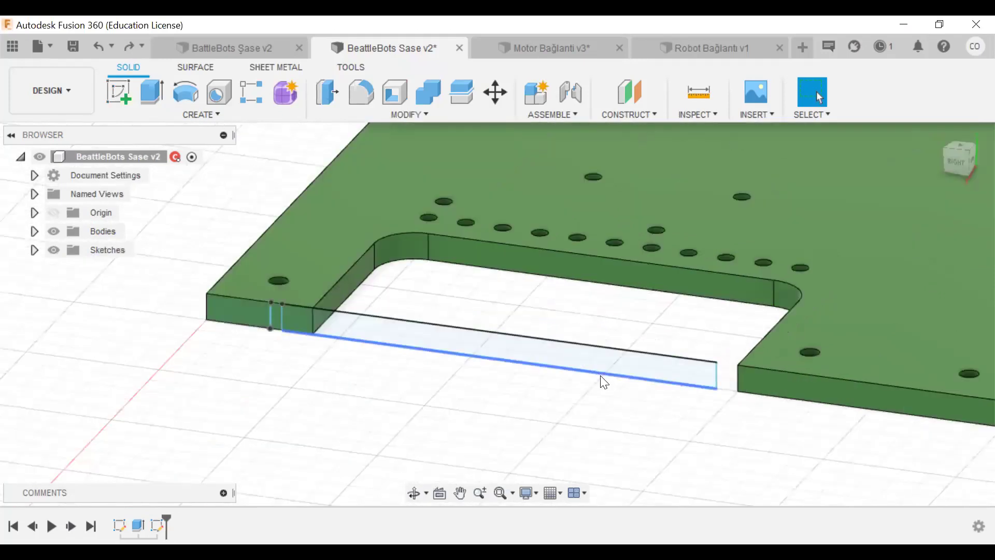
click(602, 381)
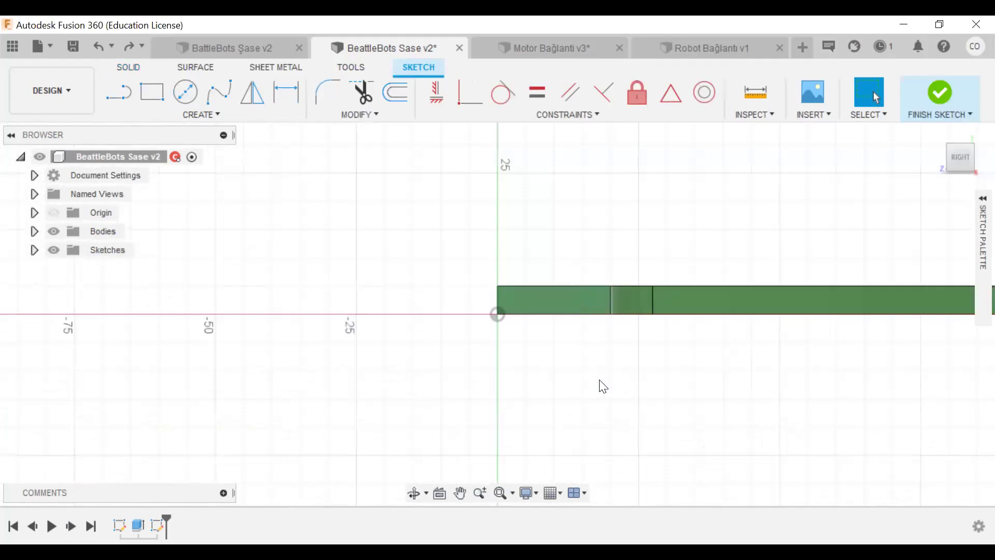
scroll(674, 347, down, 1)
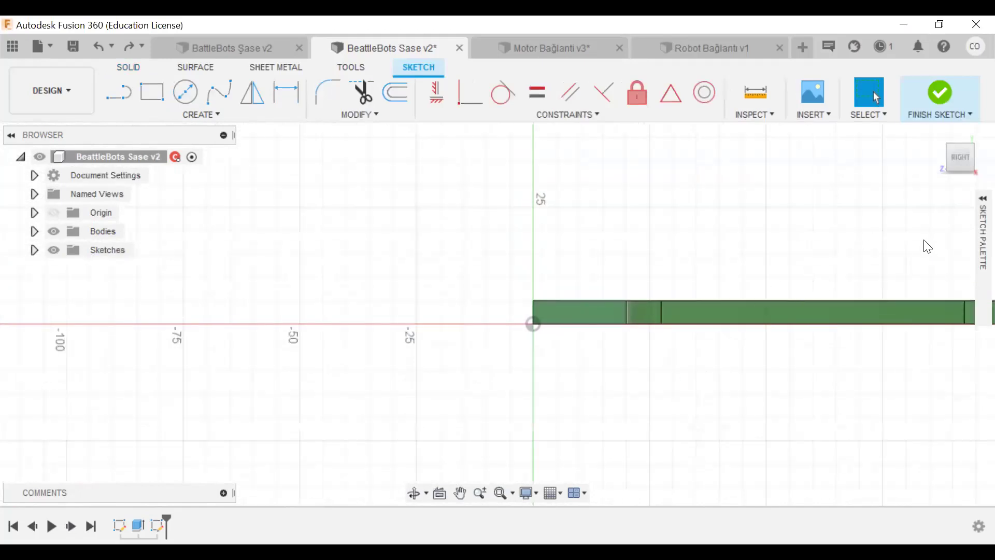
- Examine the whole chassis plate in perspective and from the top, including its holes and arm cutouts
drag(964, 164, 928, 186)
shift+middle_drag(922, 200, 717, 222)
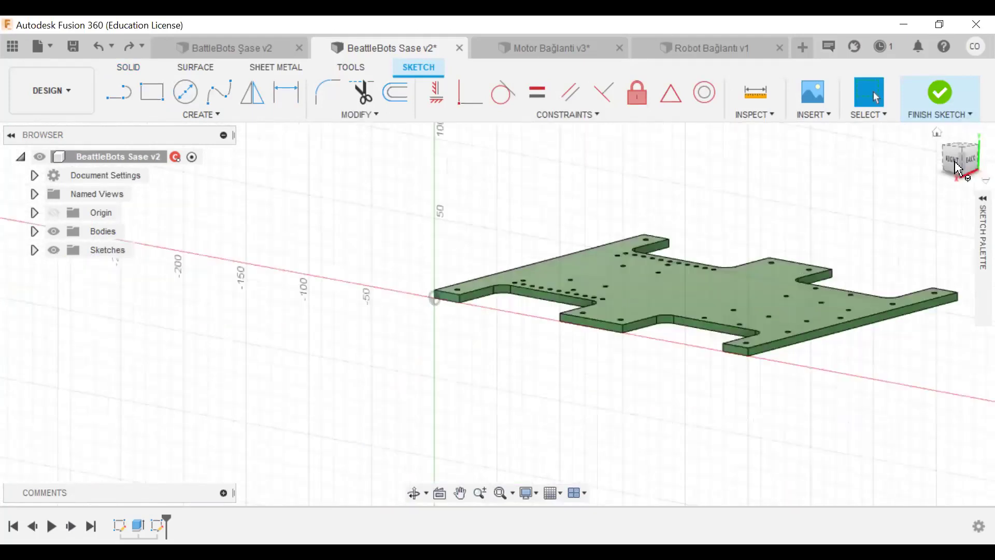
mouse_move(977, 193)
mouse_down()
mouse_move(958, 168)
mouse_move(947, 175)
mouse_up()
middle_drag(877, 223, 677, 164)
key(Escape)
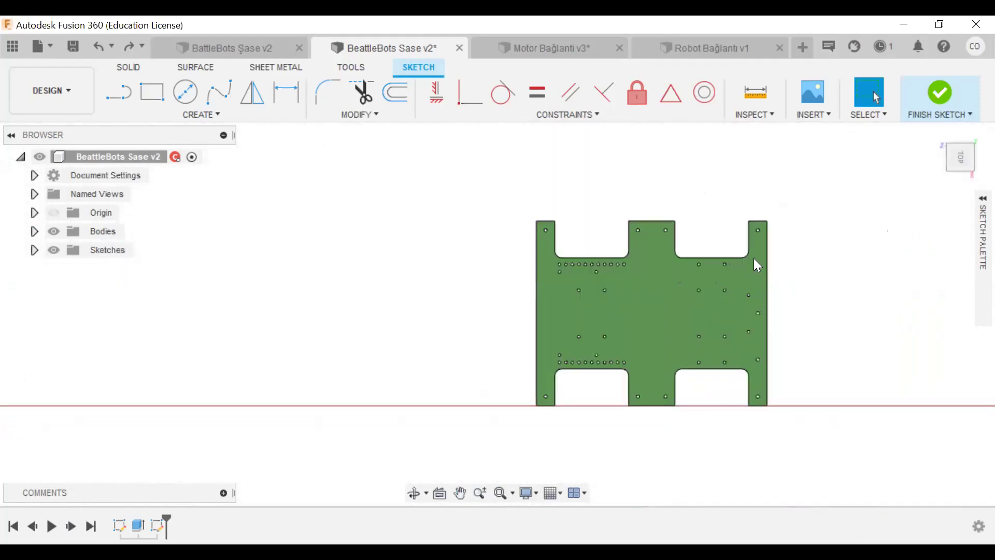
scroll(666, 348, up, 3)
scroll(668, 355, up, 3)
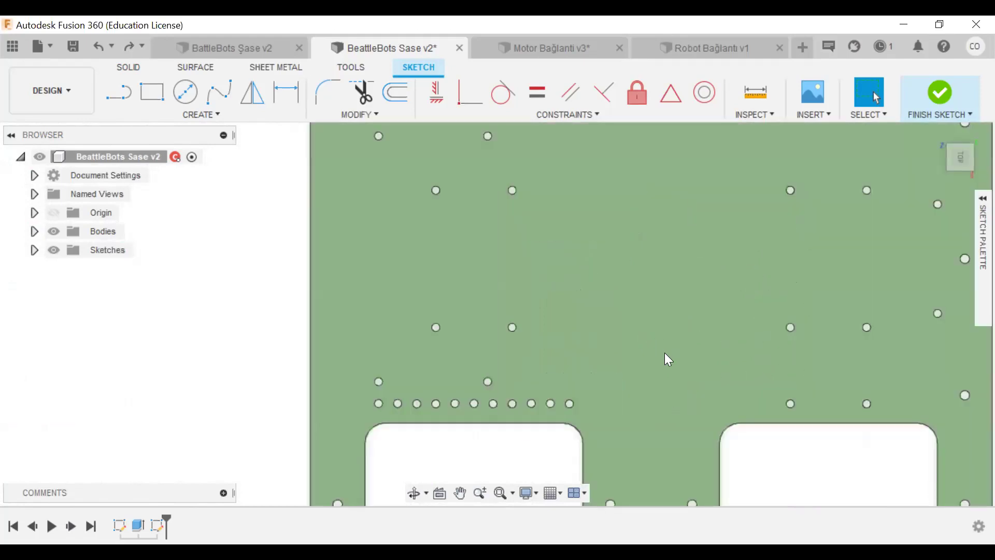
scroll(668, 355, down, 2)
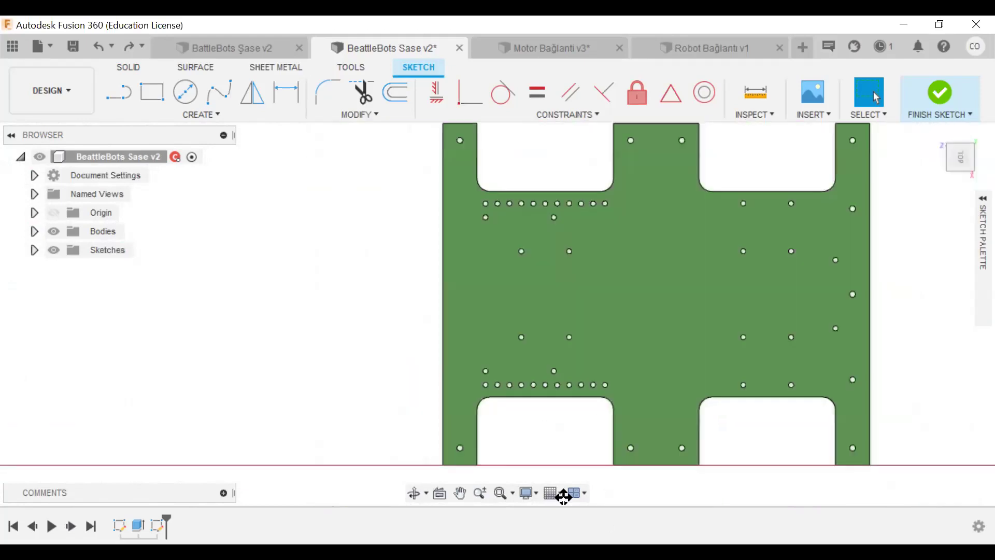
- Undo the creation of the empty side-face sketch
click(558, 493)
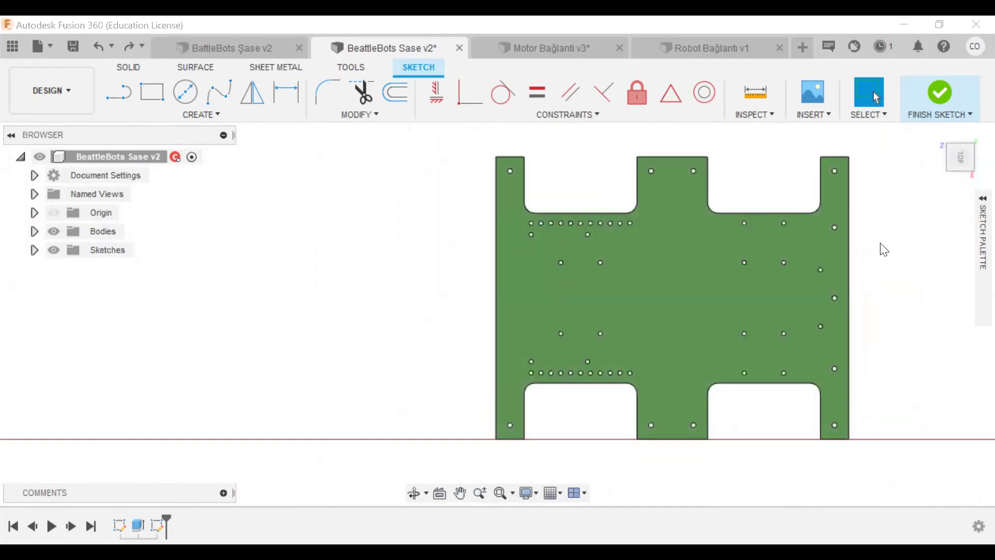
scroll(680, 346, down, 1)
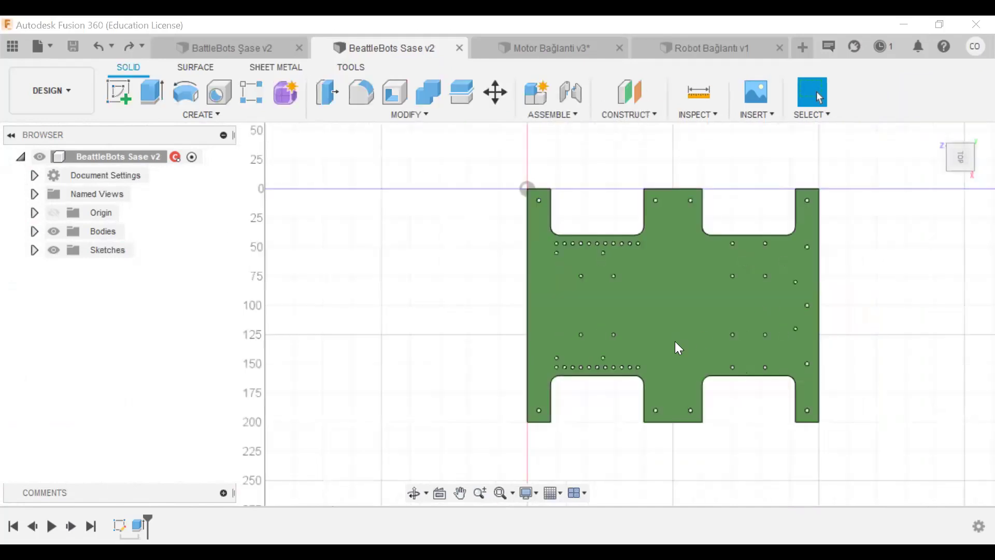
scroll(591, 304, up, 1)
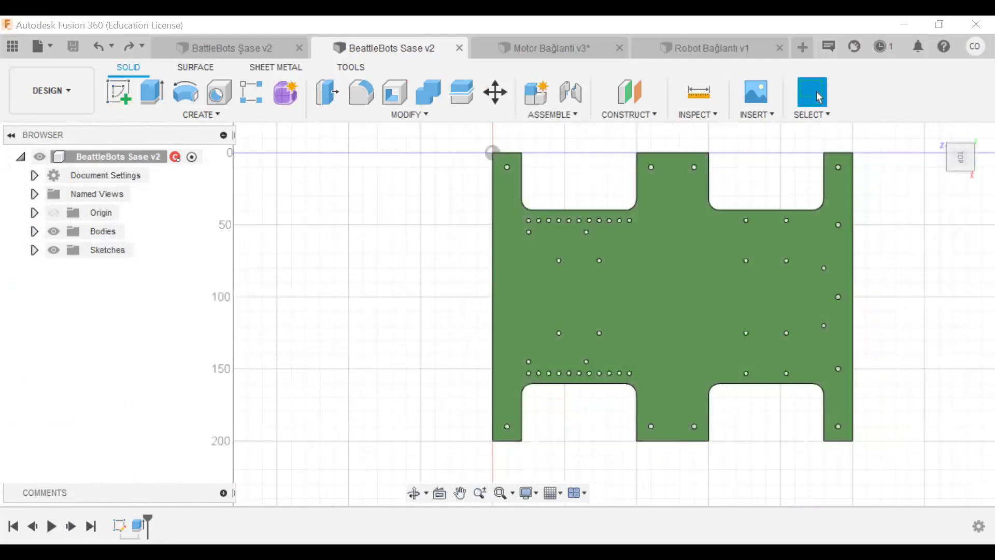
- Open the plate's original sketch for editing, select its main profile and examine the dimensions and hole layout around the first cutouts
right_click(120, 525)
click(172, 369)
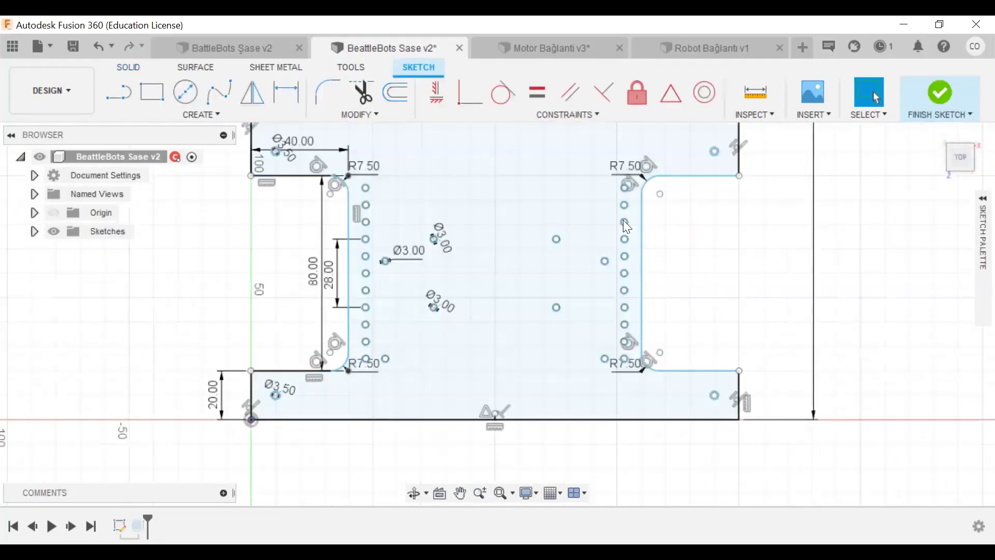
click(536, 253)
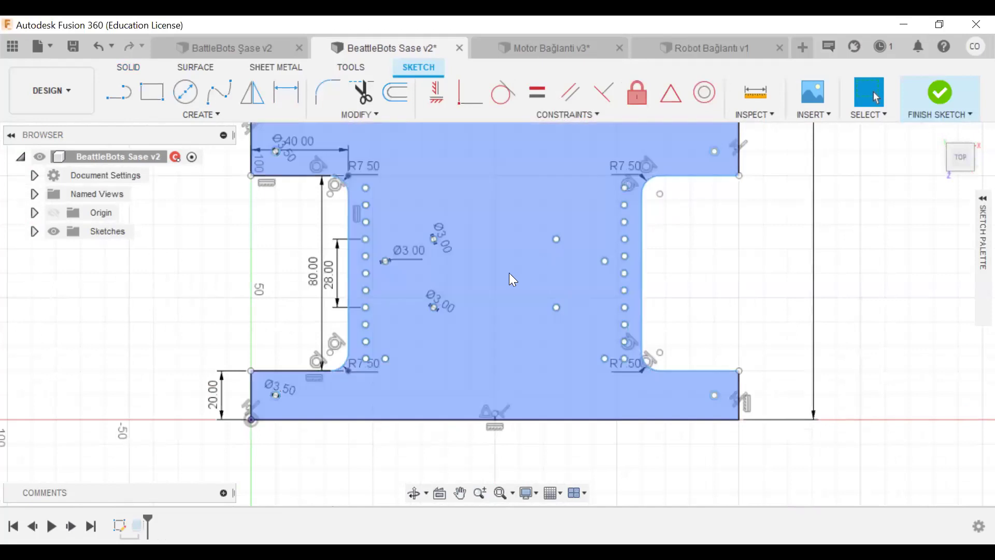
click(605, 260)
click(473, 270)
scroll(605, 289, down, 2)
scroll(600, 310, down, 2)
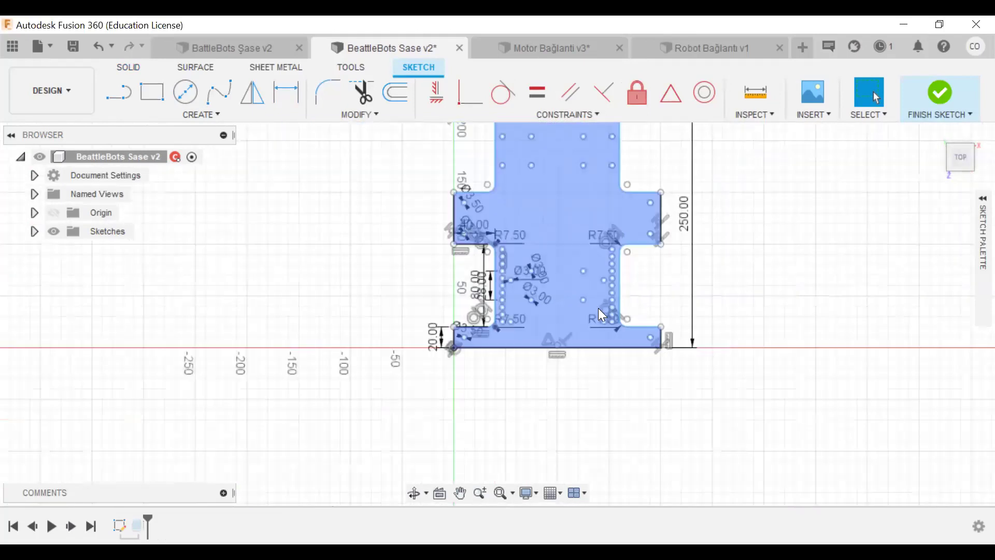
scroll(557, 286, up, 5)
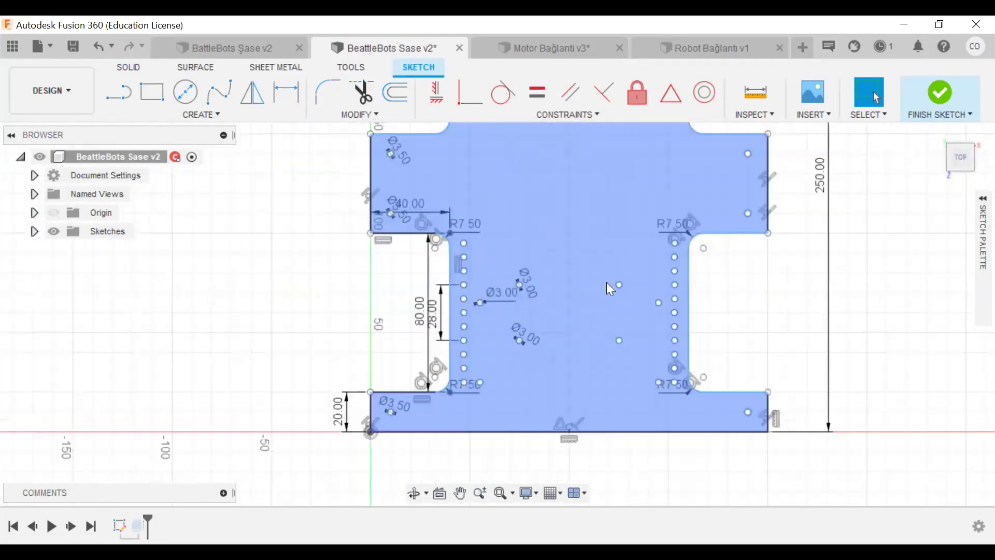
scroll(552, 322, up, 2)
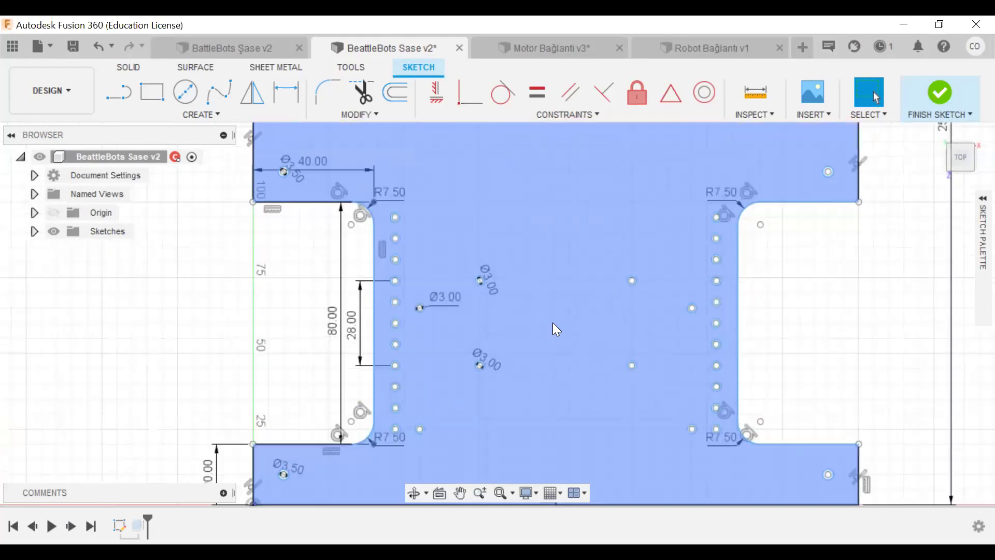
- Leave the plate's sketch and examine the whole chassis plate from the top and in perspective
scroll(554, 329, down, 1)
scroll(553, 329, down, 1)
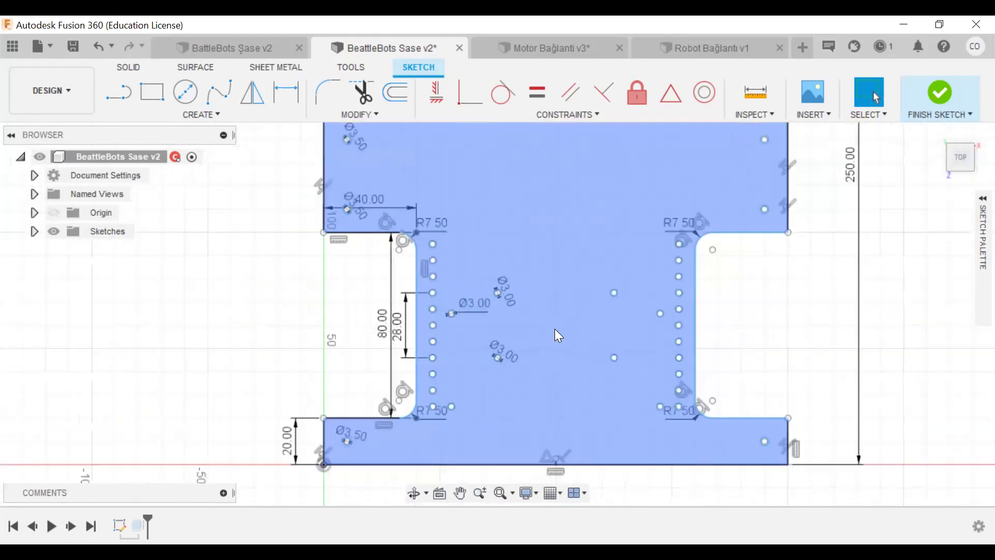
scroll(555, 329, down, 2)
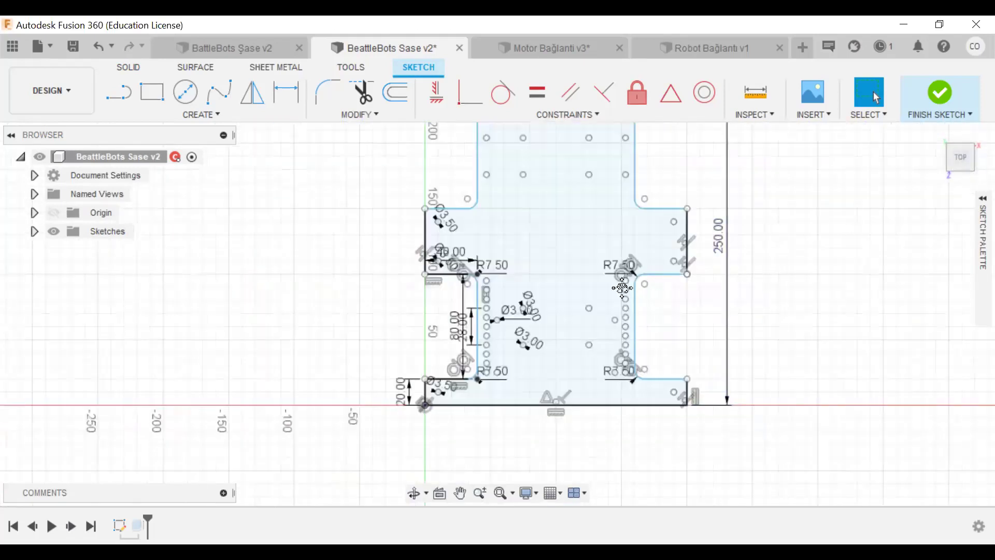
scroll(722, 301, down, 1)
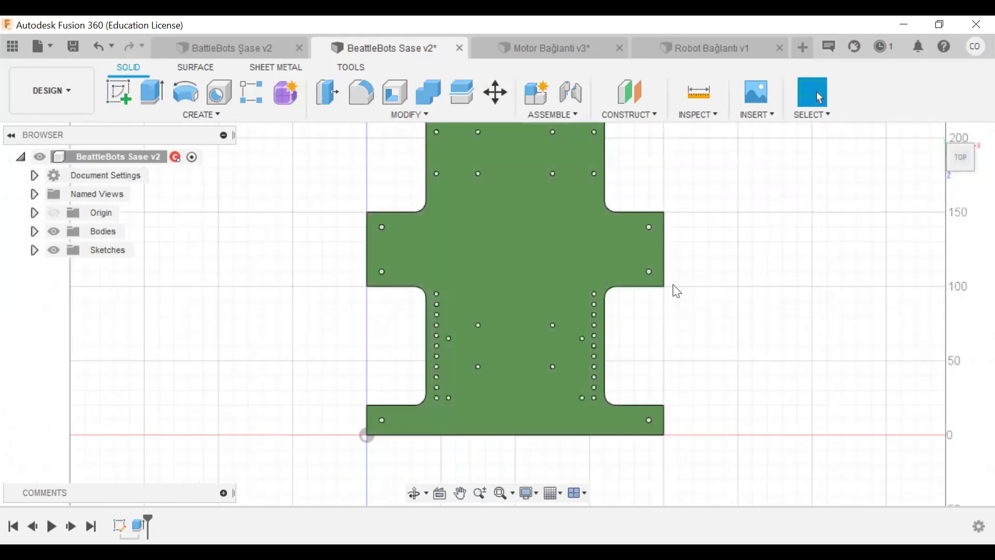
scroll(731, 280, down, 1)
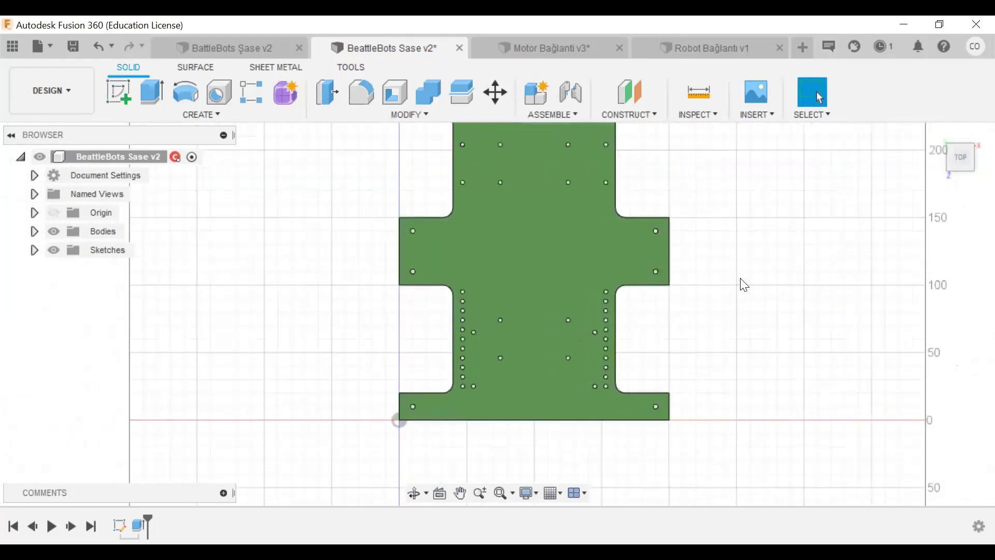
shift+middle_drag(669, 243, 612, 141)
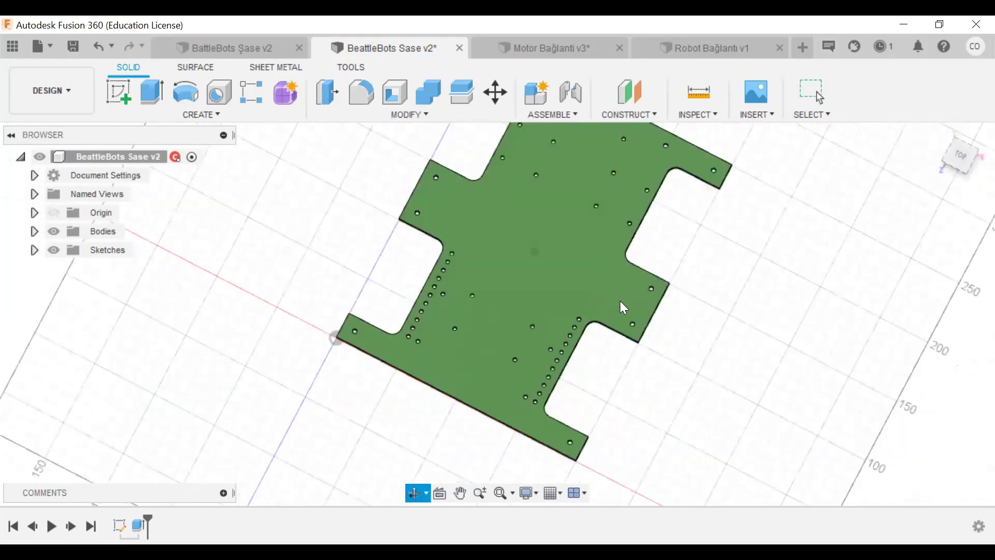
key(F6)
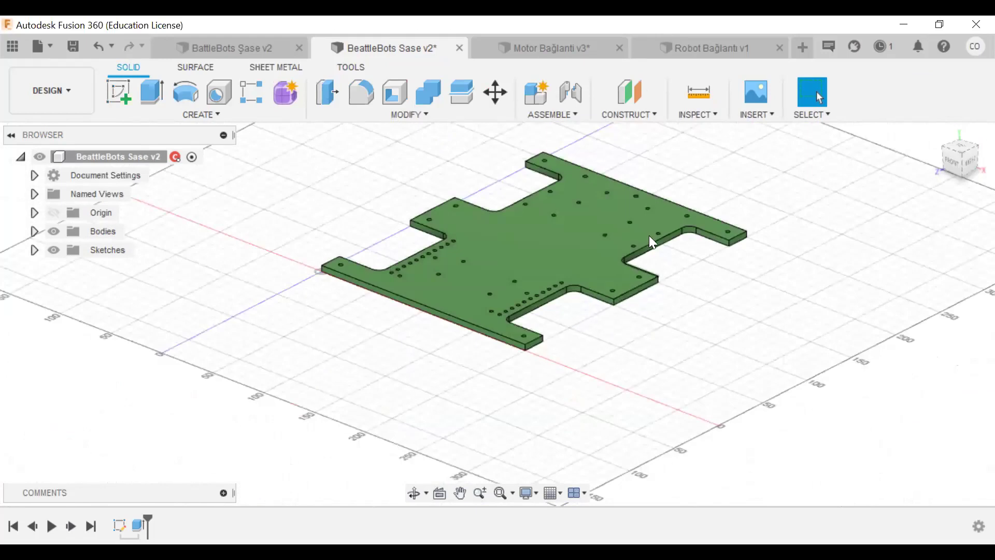
- Close the Robot Bağlantı v1 and Motor Bağlanti v3 designs
click(708, 56)
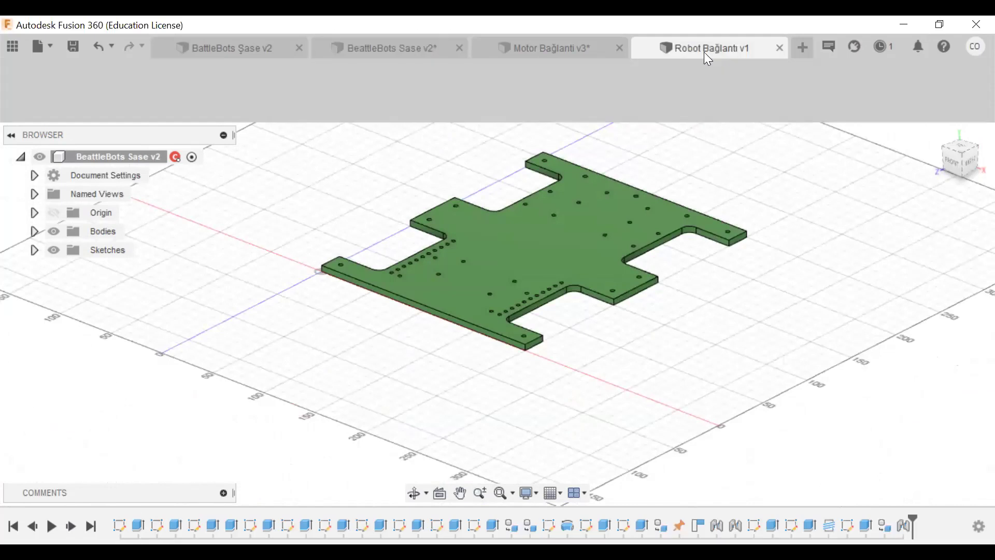
click(780, 48)
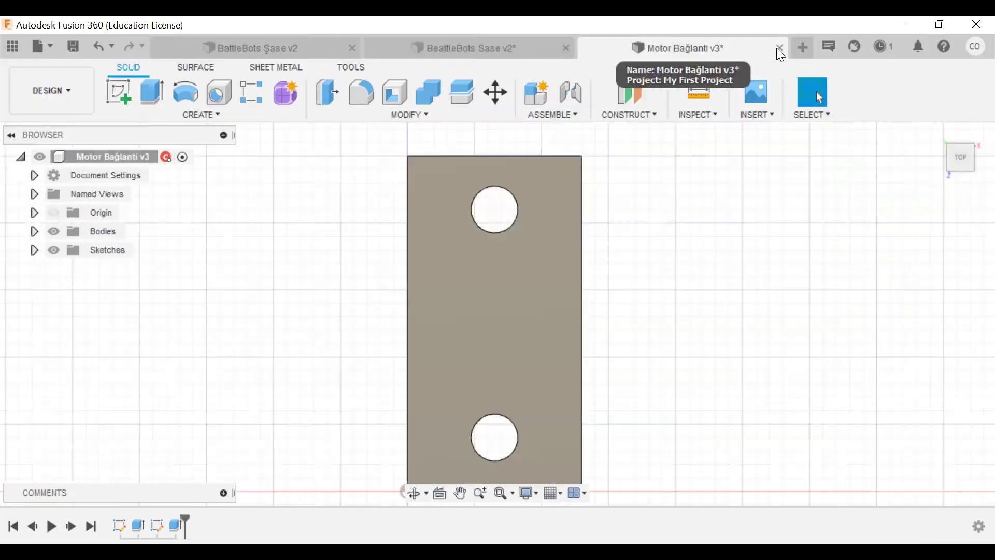
click(780, 47)
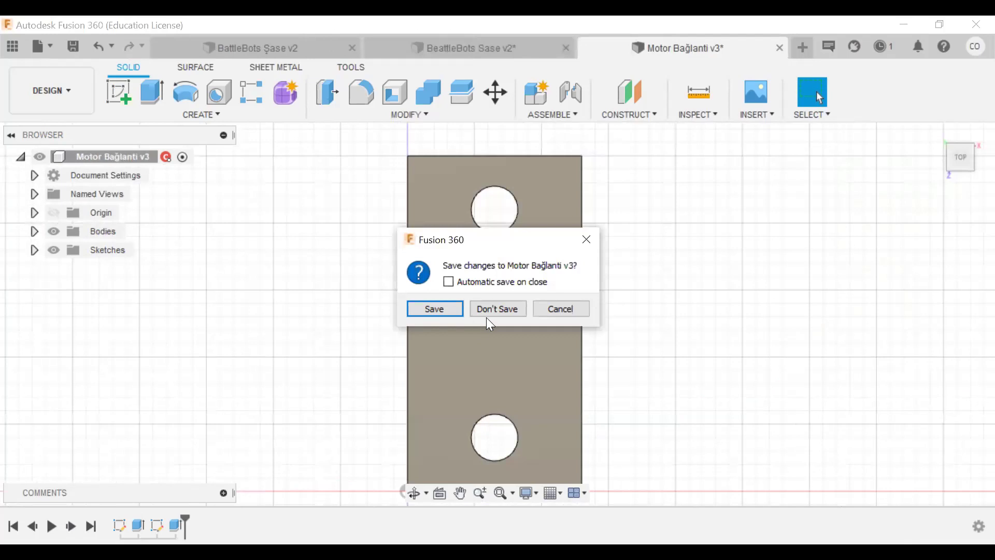
key(Return)
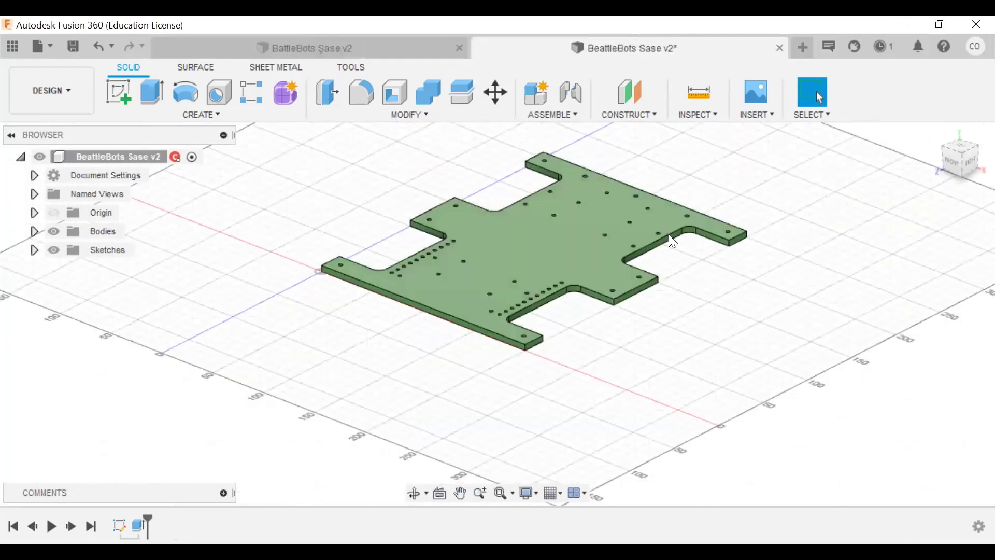
- Create a new design and start a sketch on the horizontal origin plane, viewed from the top
click(804, 49)
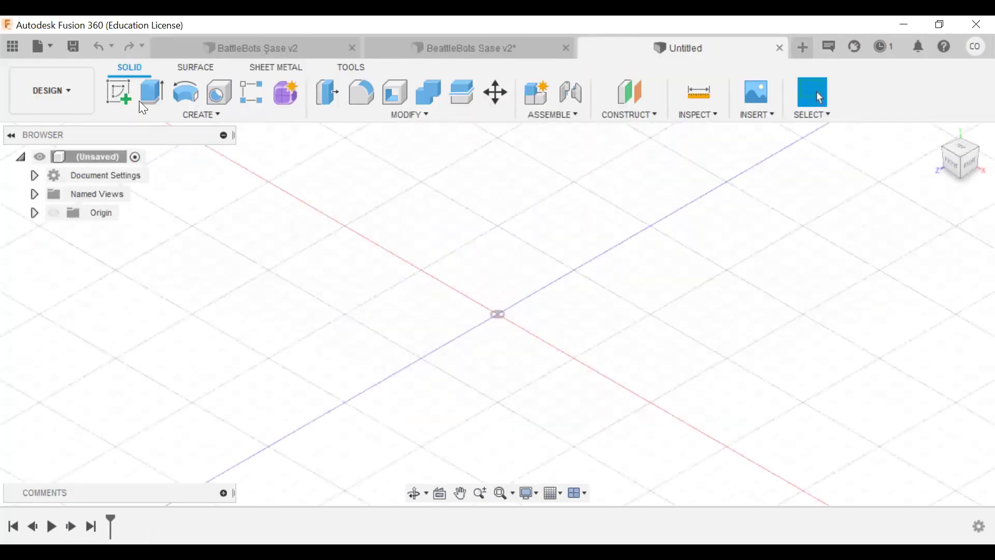
click(118, 92)
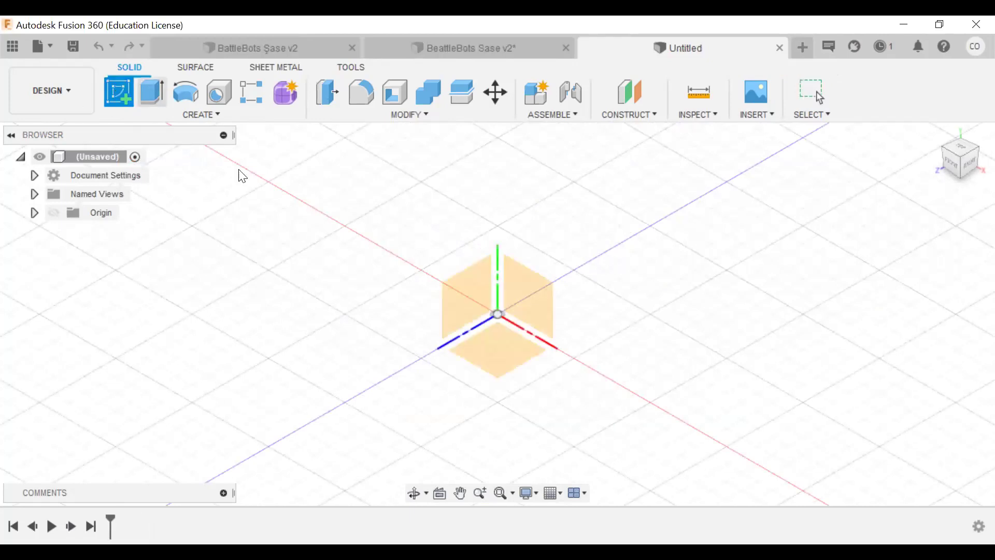
click(497, 351)
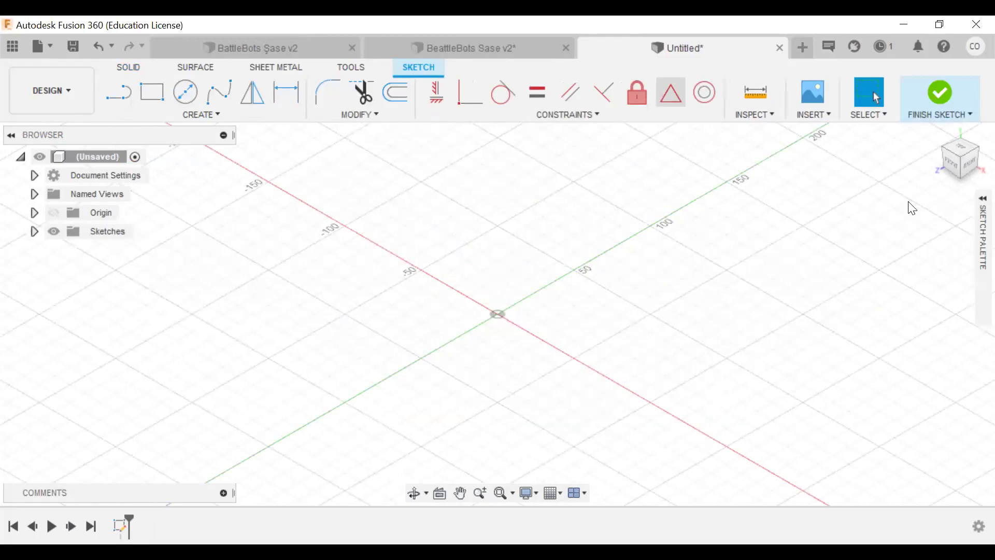
click(961, 148)
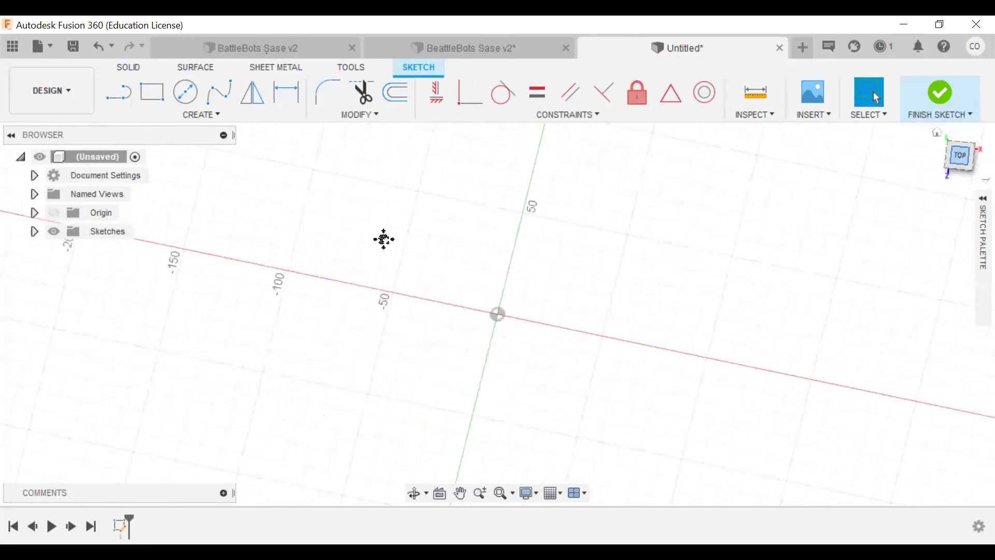
scroll(485, 257, up, 2)
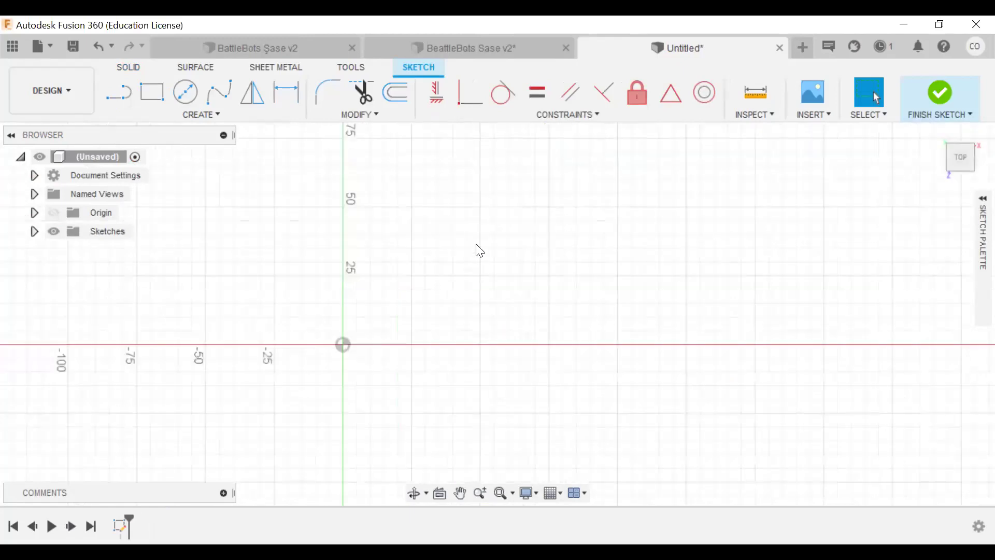
- Sketch a closed five-sided profile 25 mm wide and 50 mm high beside the origin, slanting its lower-left corner to leave a 15 mm bottom edge
click(123, 91)
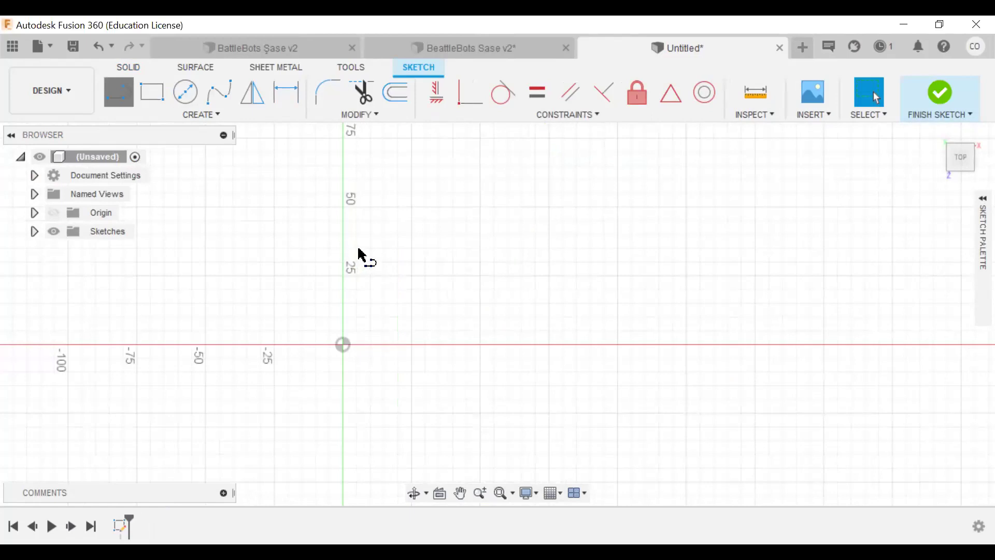
click(346, 209)
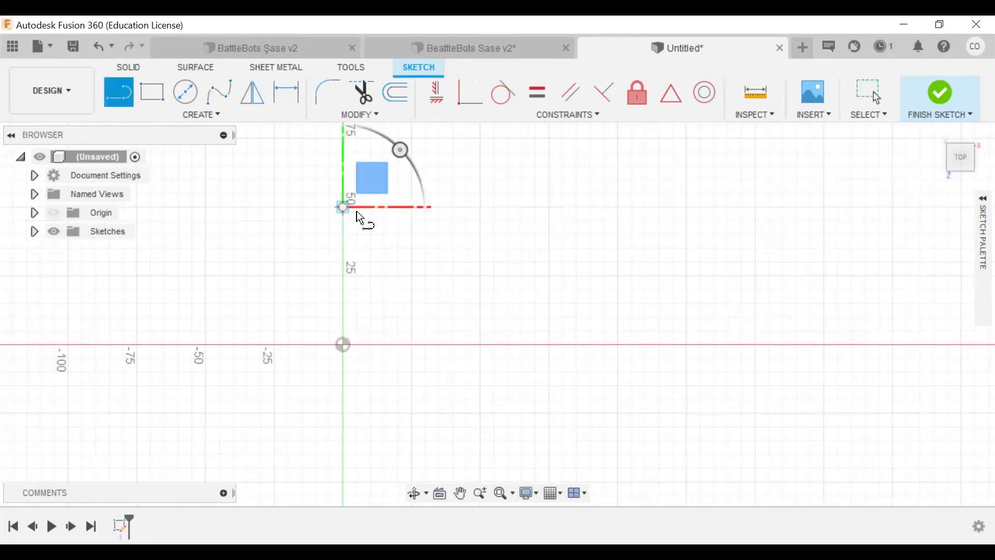
click(411, 207)
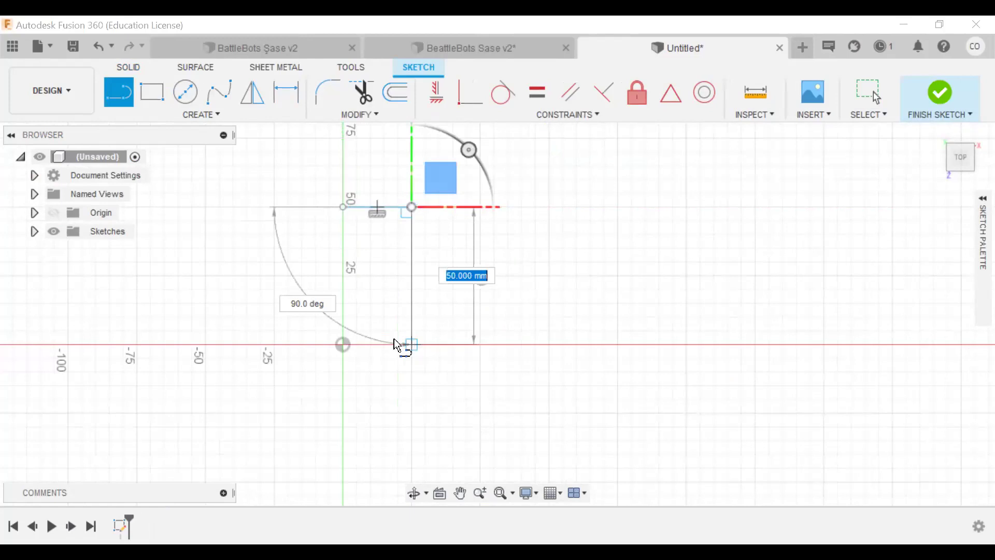
click(412, 345)
click(372, 345)
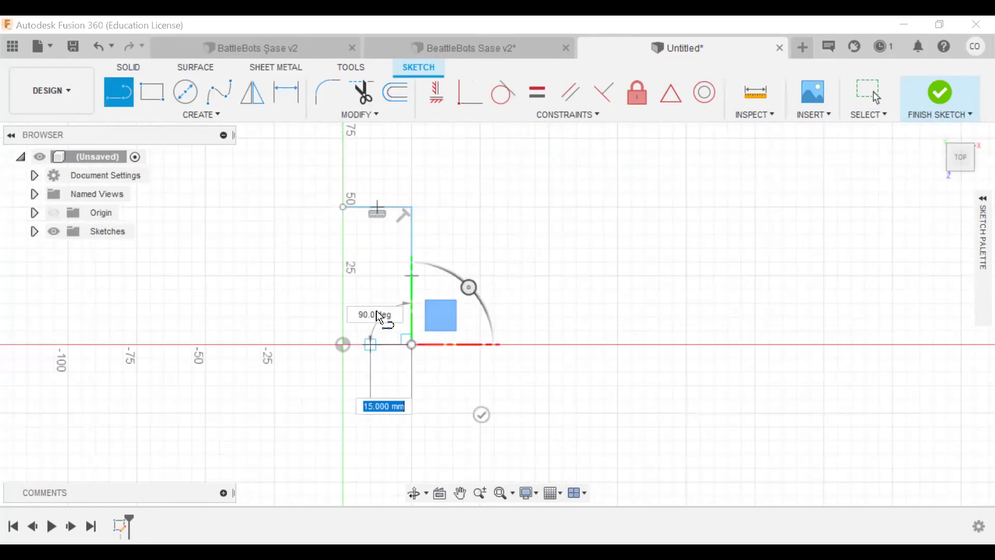
click(342, 276)
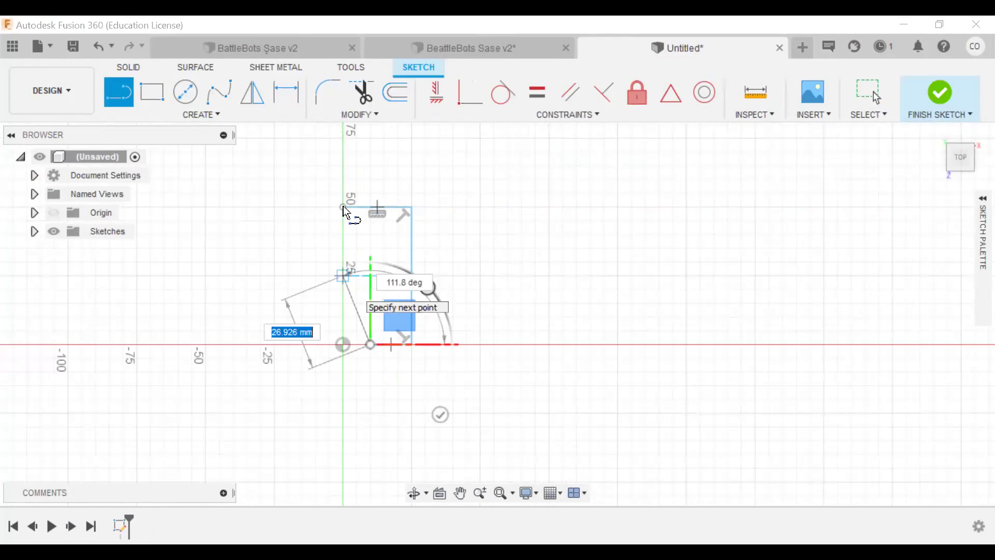
click(344, 207)
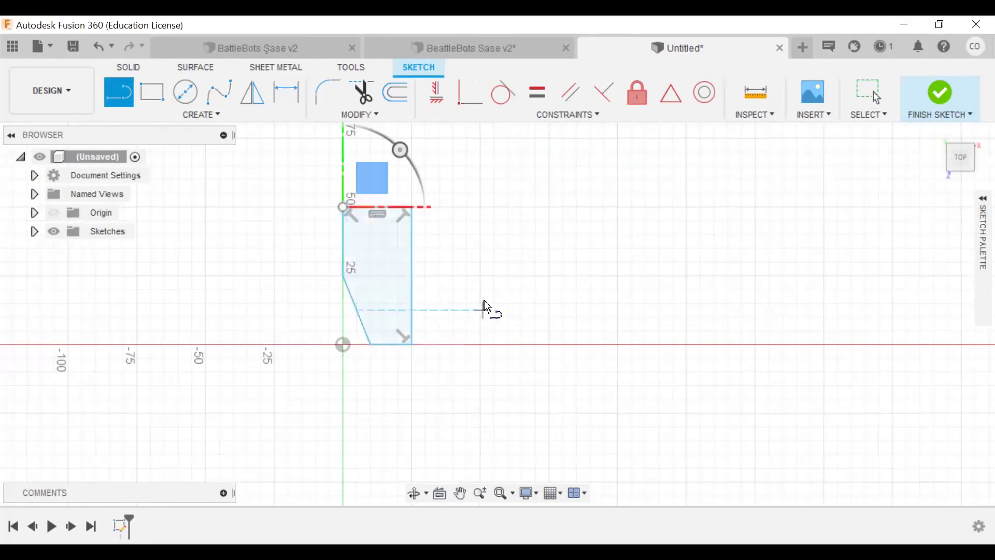
scroll(498, 295, down, 2)
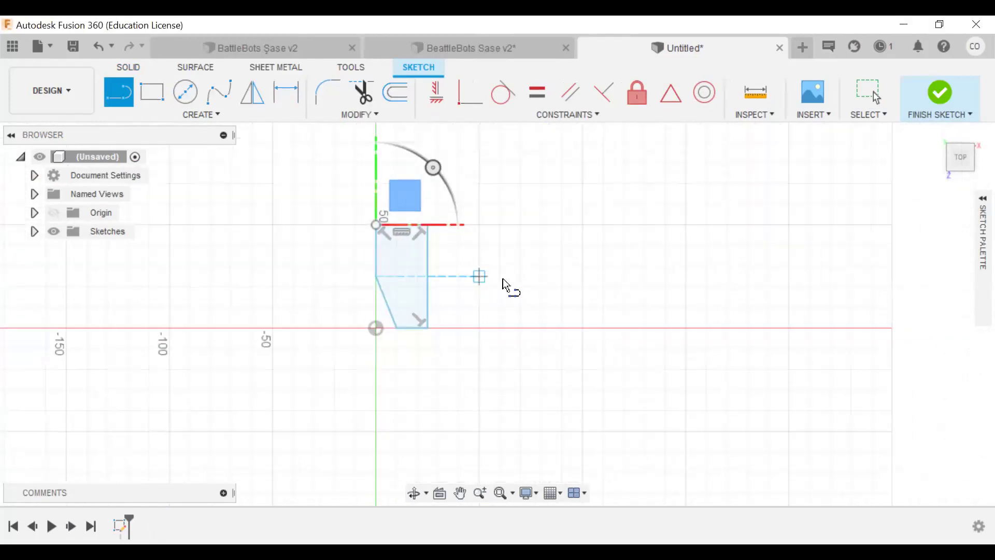
click(941, 93)
- Examine the finished five-sided profile from the top and at an angle
scroll(434, 290, down, 1)
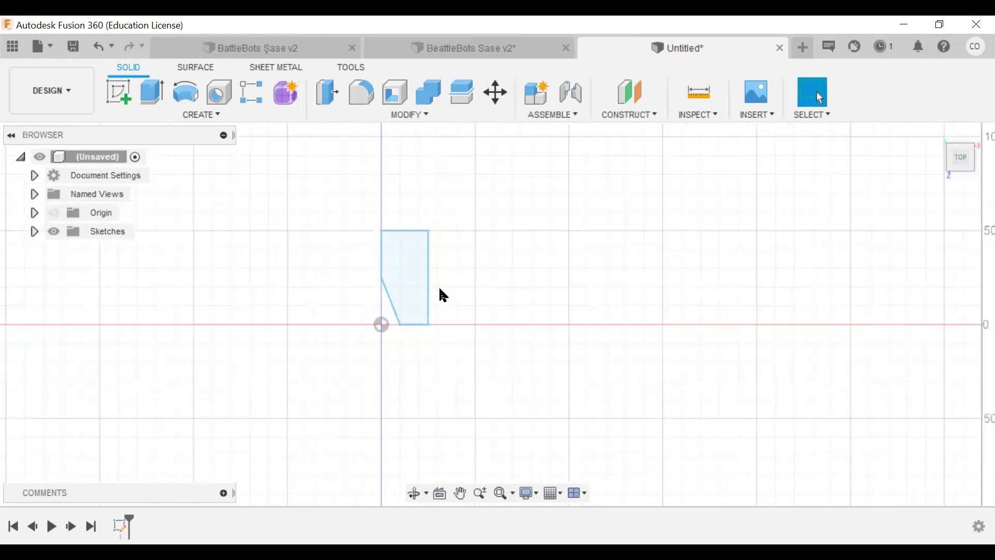
scroll(429, 295, up, 1)
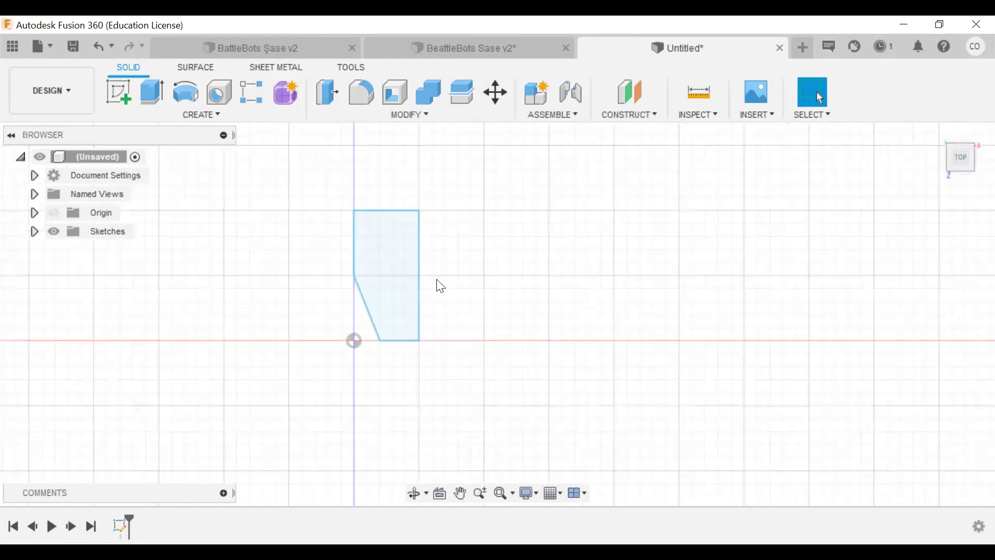
scroll(353, 240, up, 1)
scroll(469, 286, down, 1)
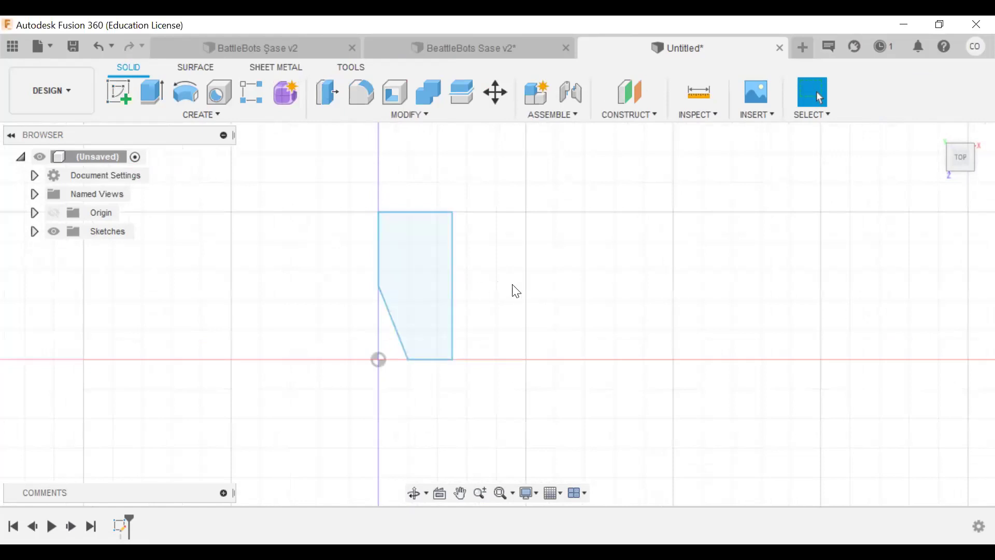
shift+middle_drag(480, 294, 539, 264)
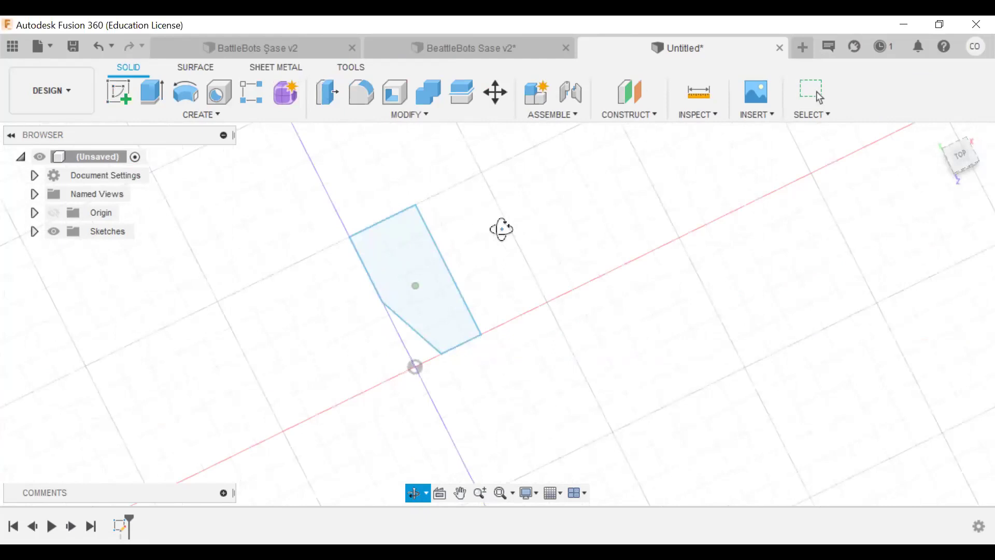
drag(480, 254, 582, 247)
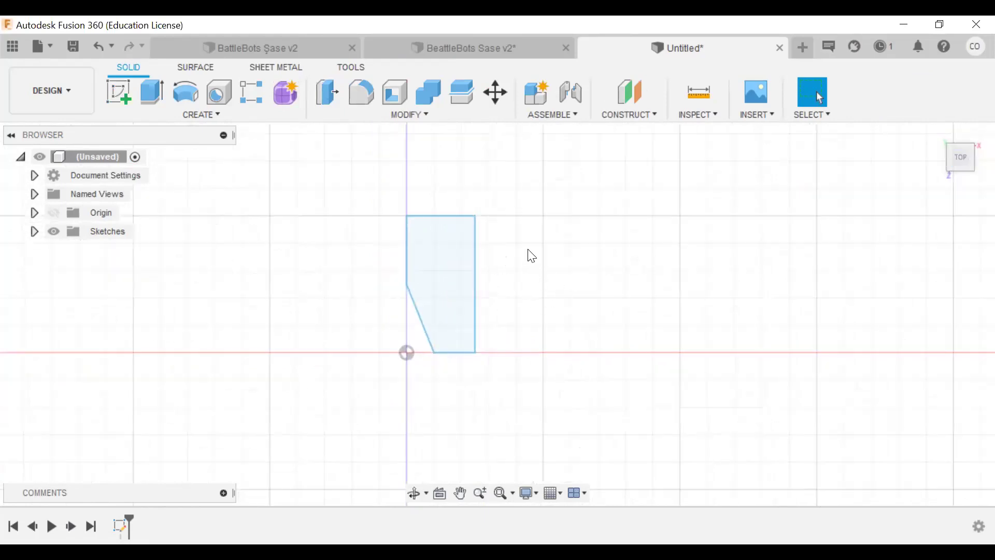
scroll(459, 310, down, 1)
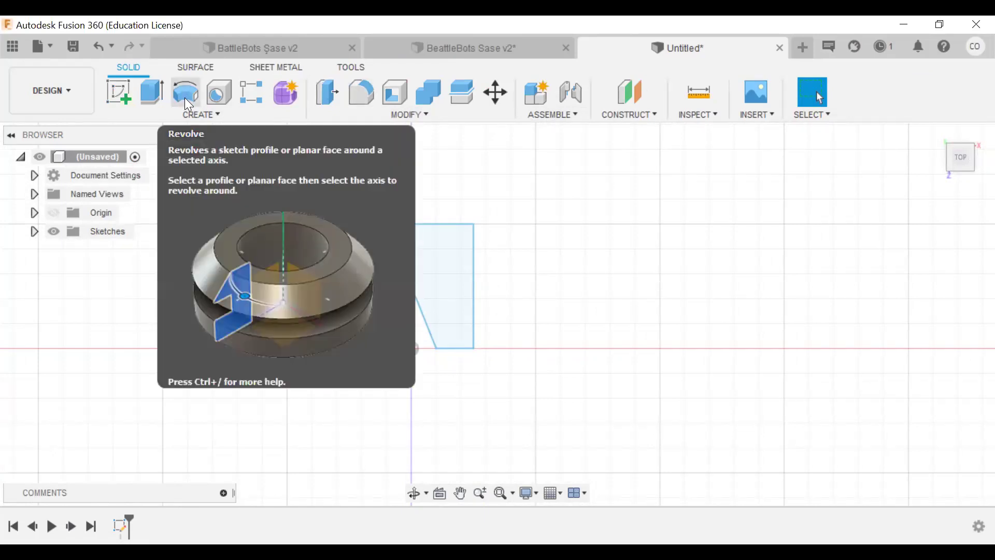
- Revolve the five-sided profile 360 degrees around its short bottom edge as a new body
click(188, 103)
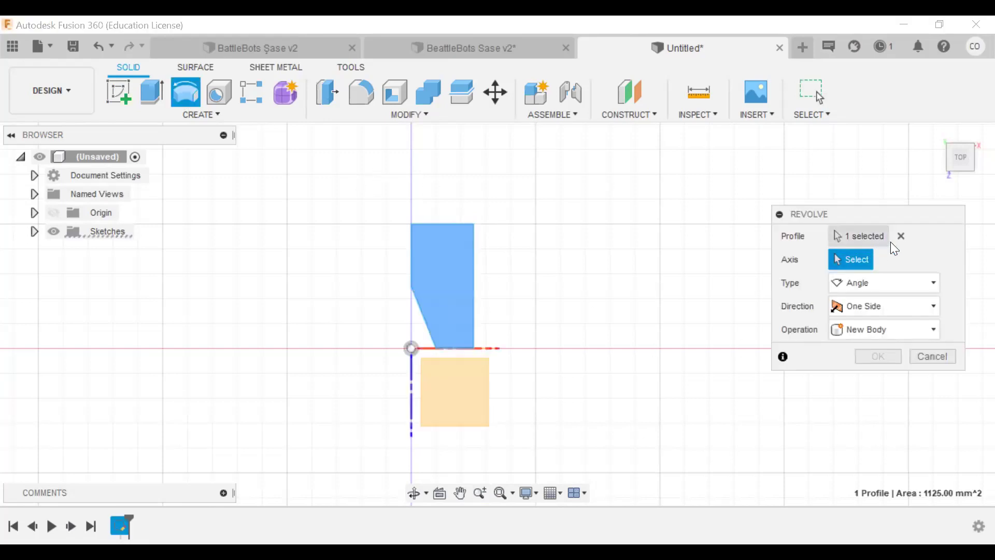
drag(900, 219, 845, 273)
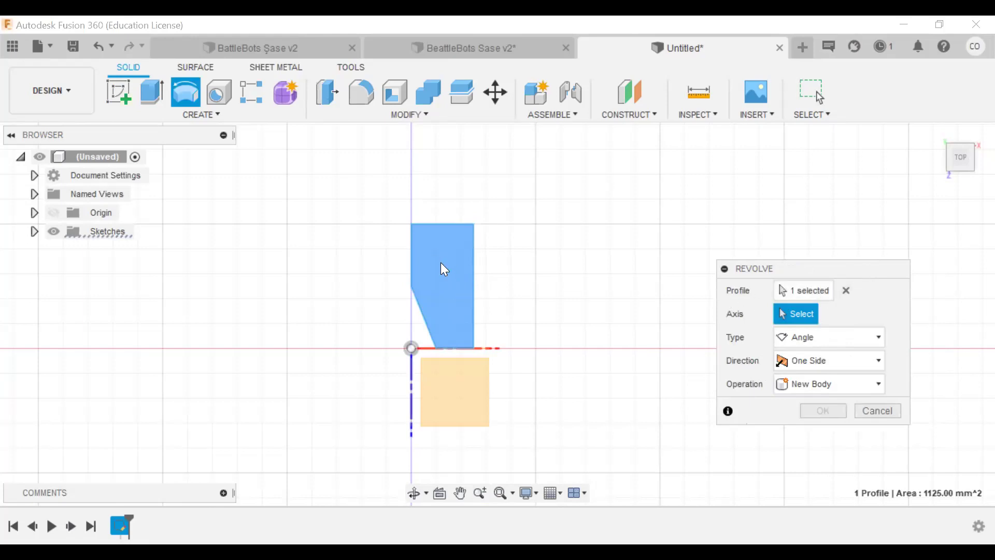
scroll(542, 291, up, 2)
scroll(515, 325, down, 1)
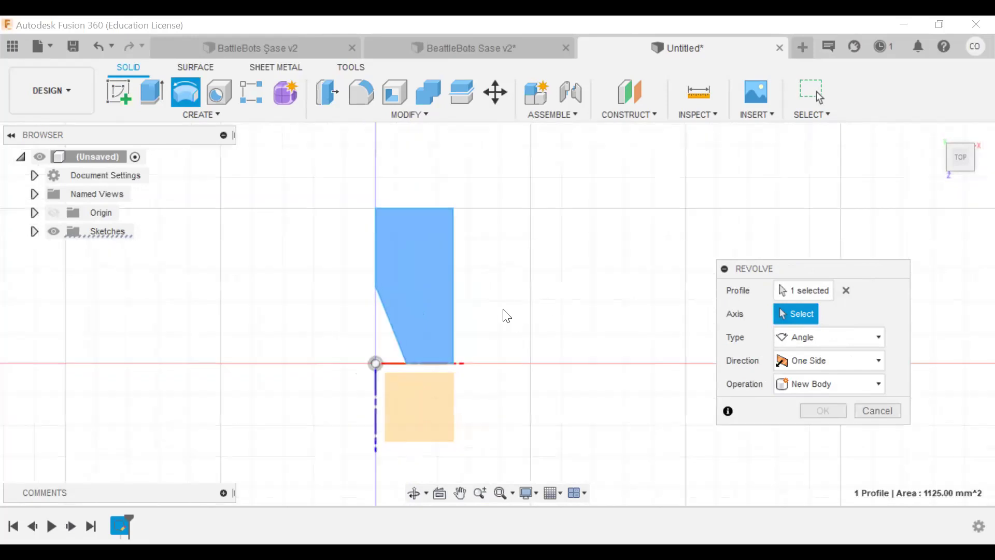
middle_drag(530, 268, 554, 252)
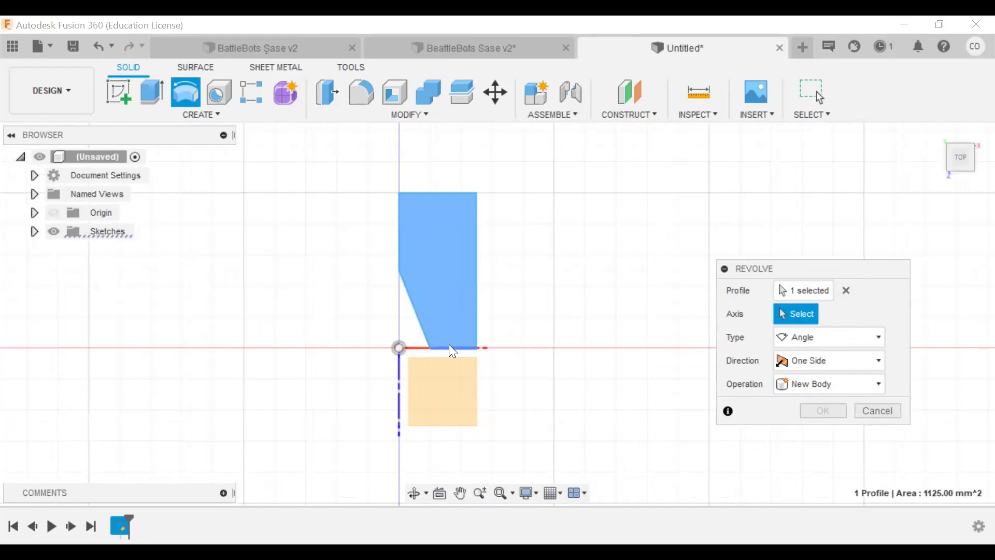
scroll(451, 350, up, 1)
scroll(459, 350, up, 2)
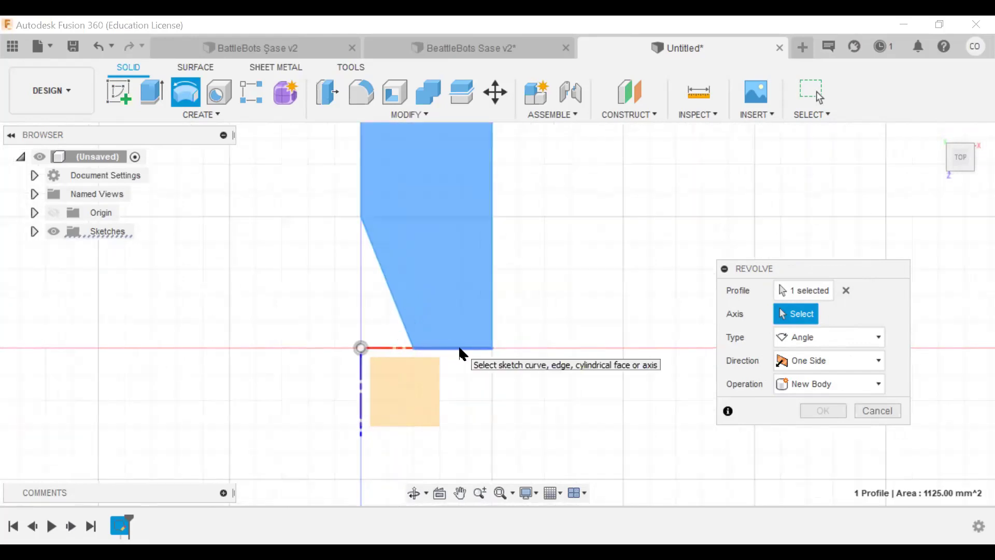
click(487, 350)
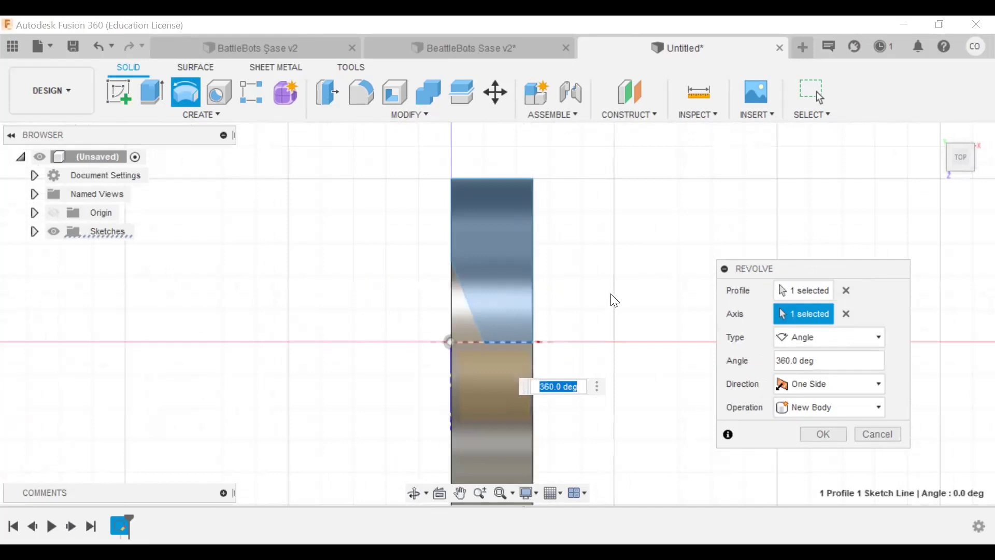
shift+middle_drag(637, 287, 700, 143)
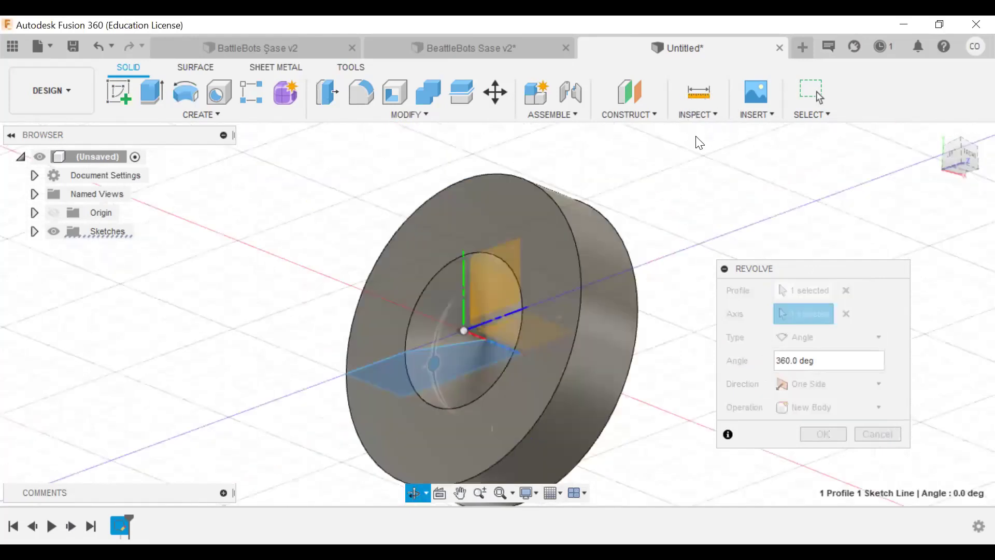
shift+middle_drag(820, 442, 827, 432)
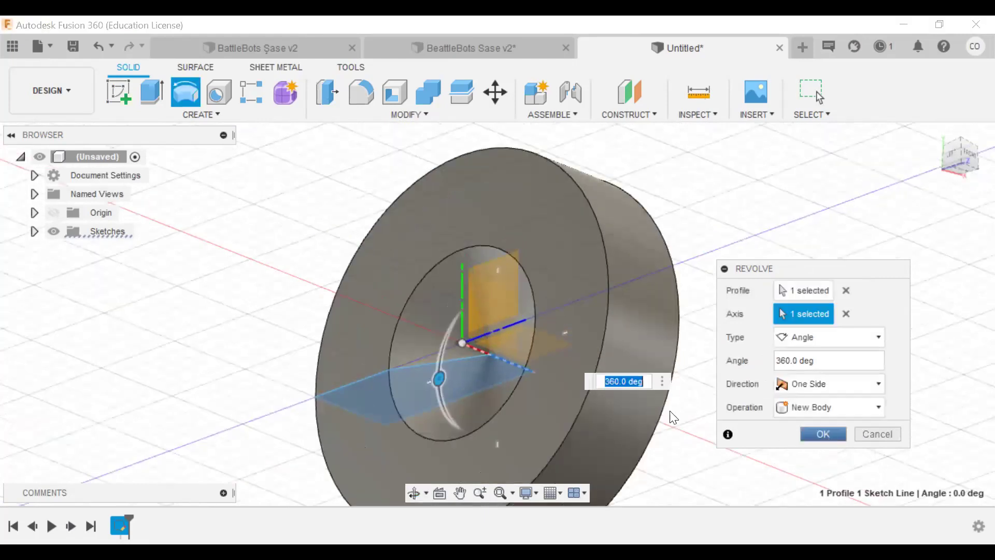
key(Return)
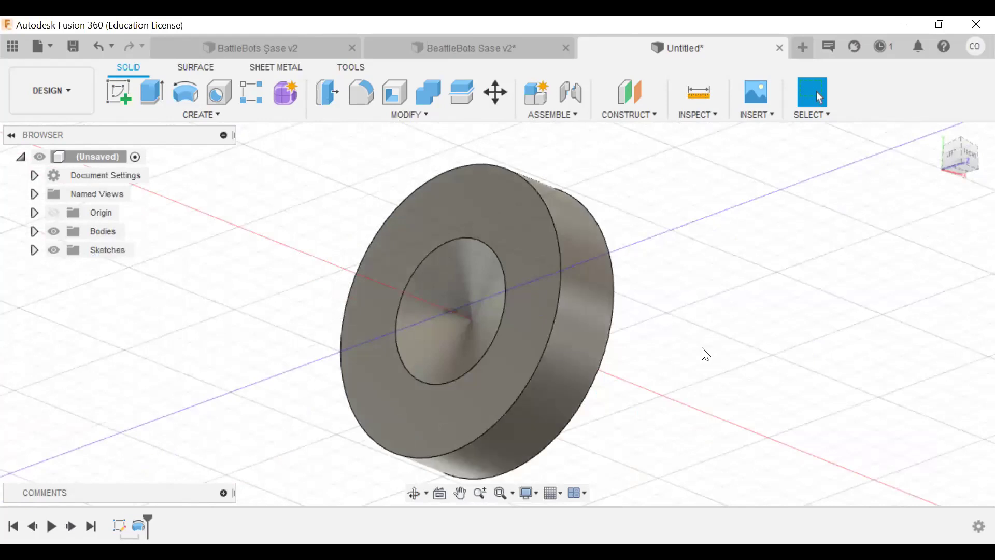
- Reopen the revolved body's profile sketch for editing, viewed from the top
shift+middle_drag(714, 364, 698, 344)
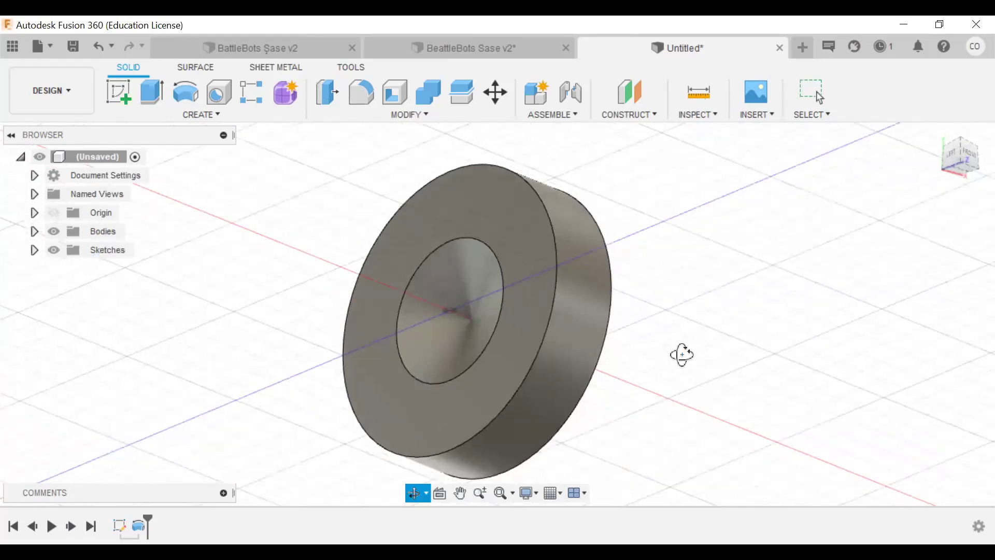
shift+middle_drag(675, 404, 684, 384)
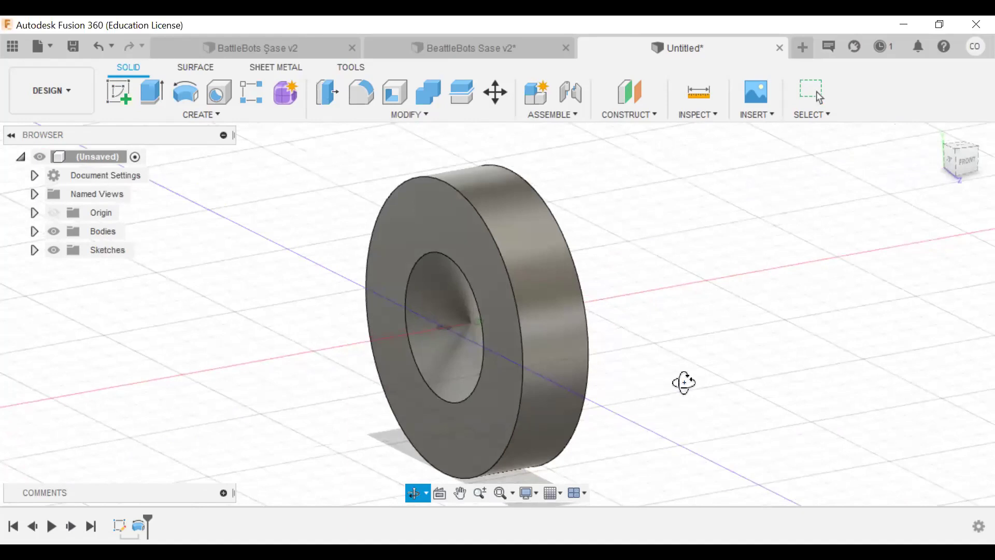
shift+middle_drag(262, 491, 120, 531)
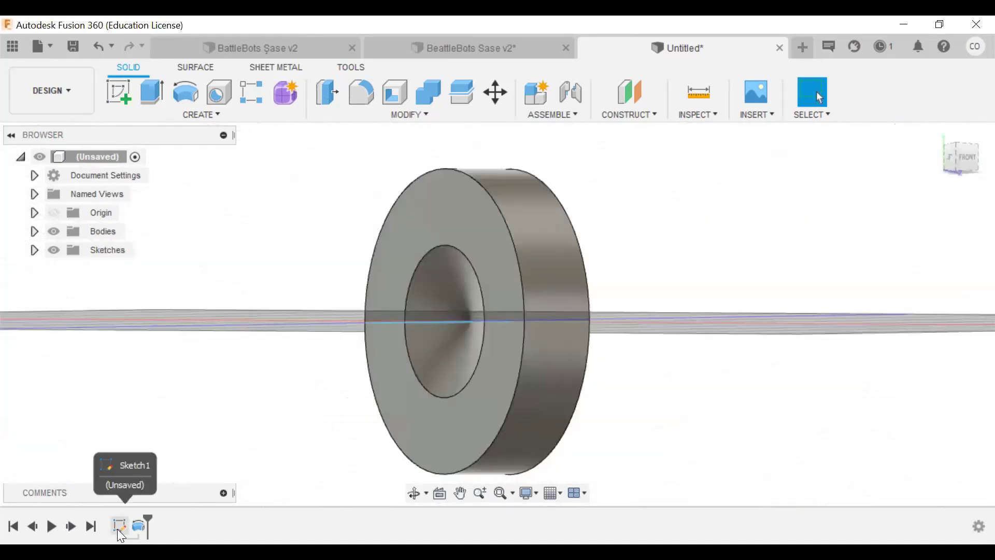
right_click(120, 526)
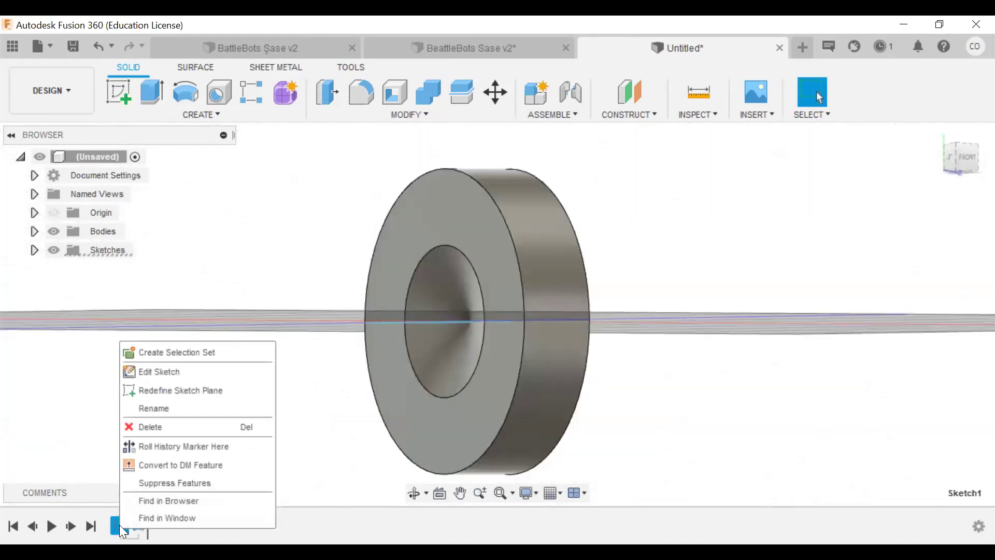
click(166, 372)
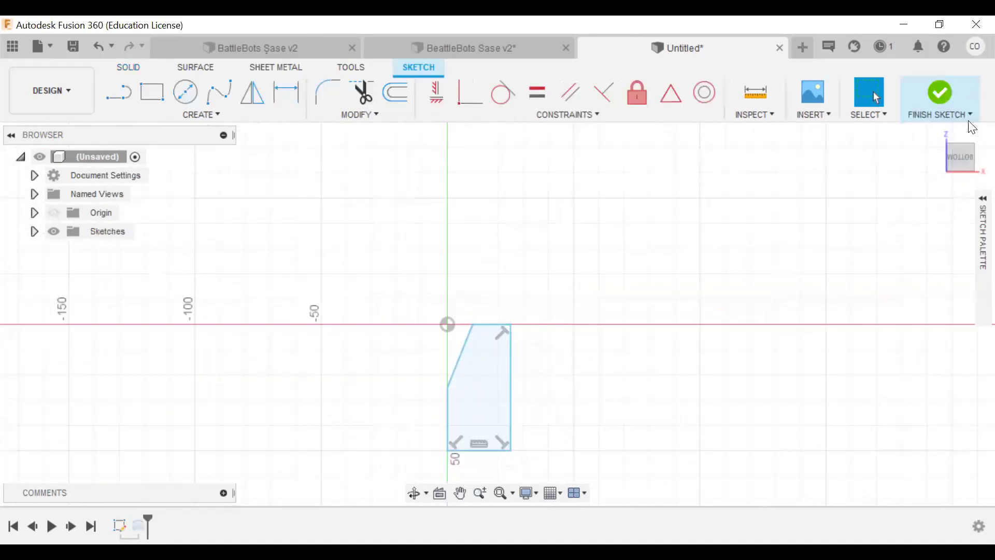
click(958, 158)
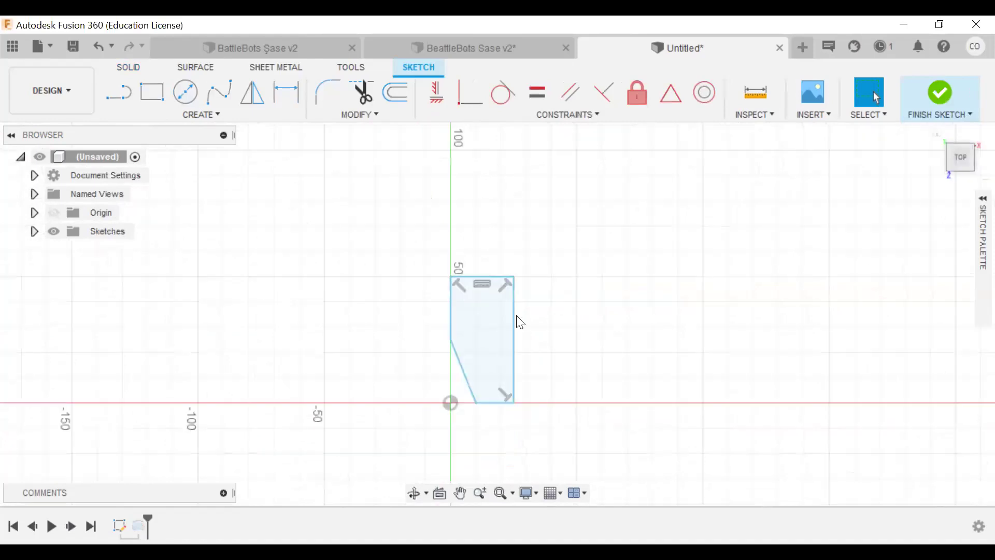
scroll(573, 228, up, 3)
middle_drag(573, 228, 590, 187)
scroll(456, 249, up, 1)
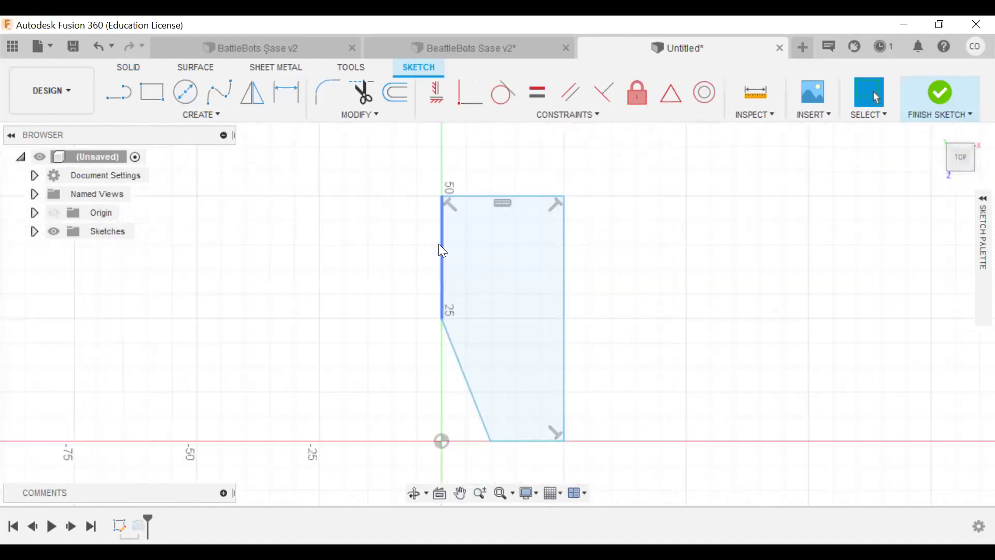
- Add a projection on the profile's left edge, 5 mm out and 10 mm down with a slanted return, trim the shared segment, and finish the sketch
click(119, 94)
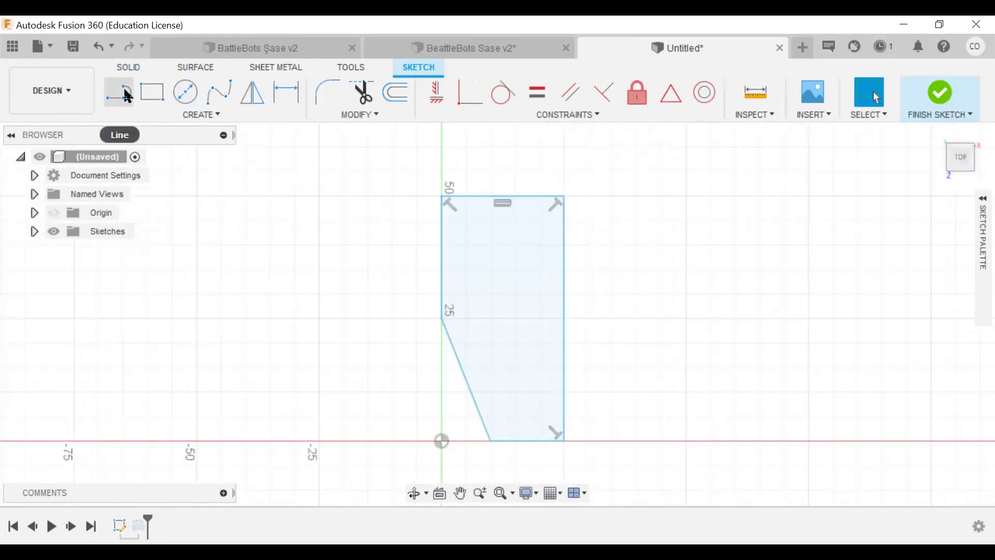
click(442, 221)
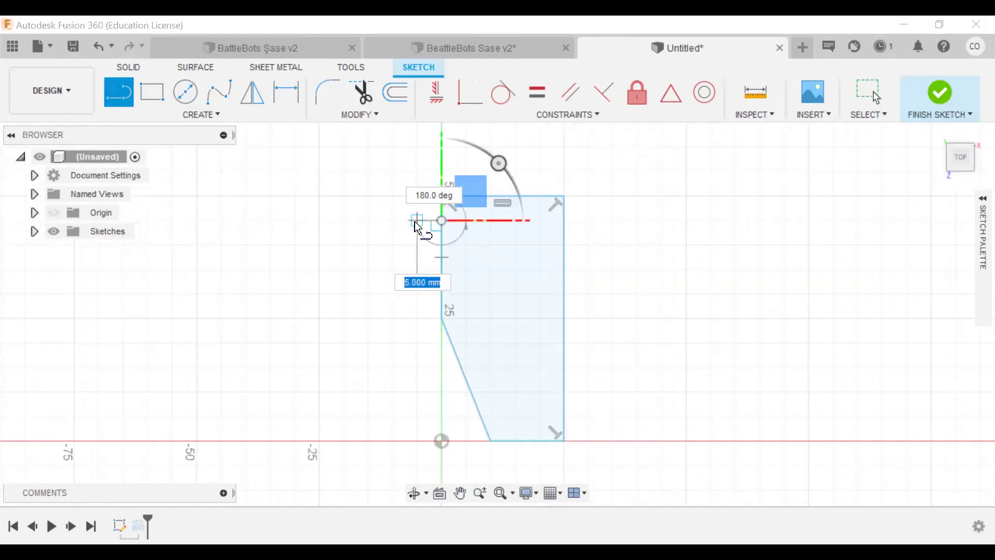
click(416, 274)
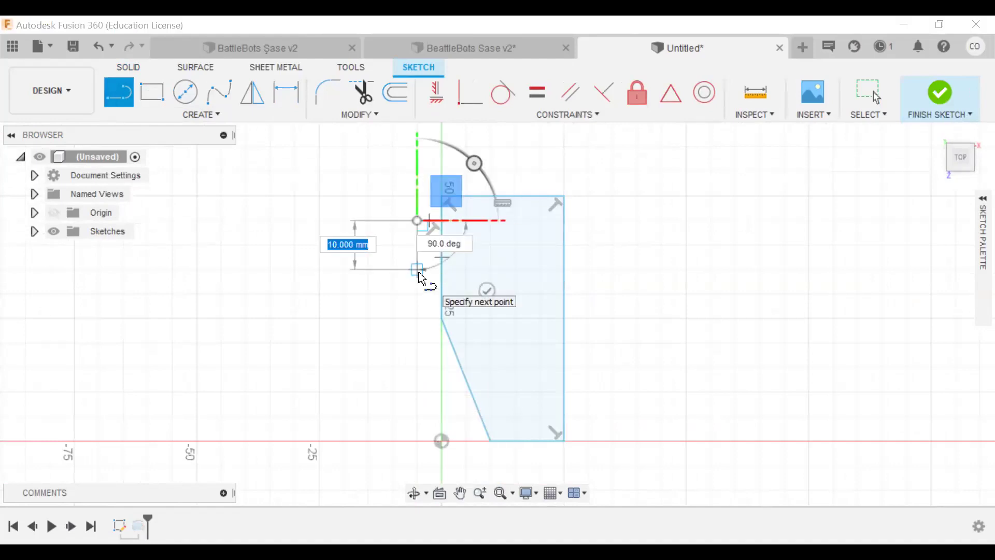
click(422, 274)
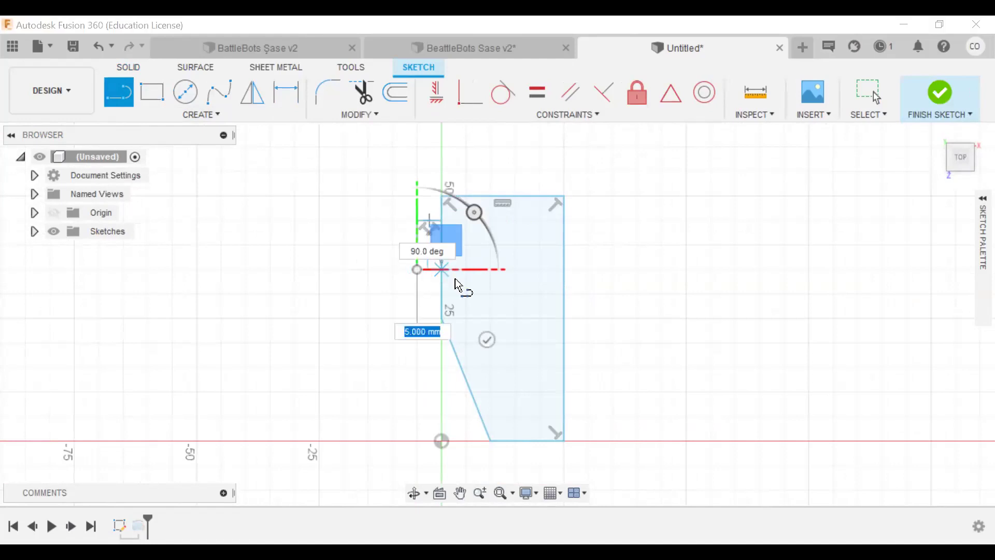
scroll(518, 280, up, 3)
scroll(531, 280, down, 1)
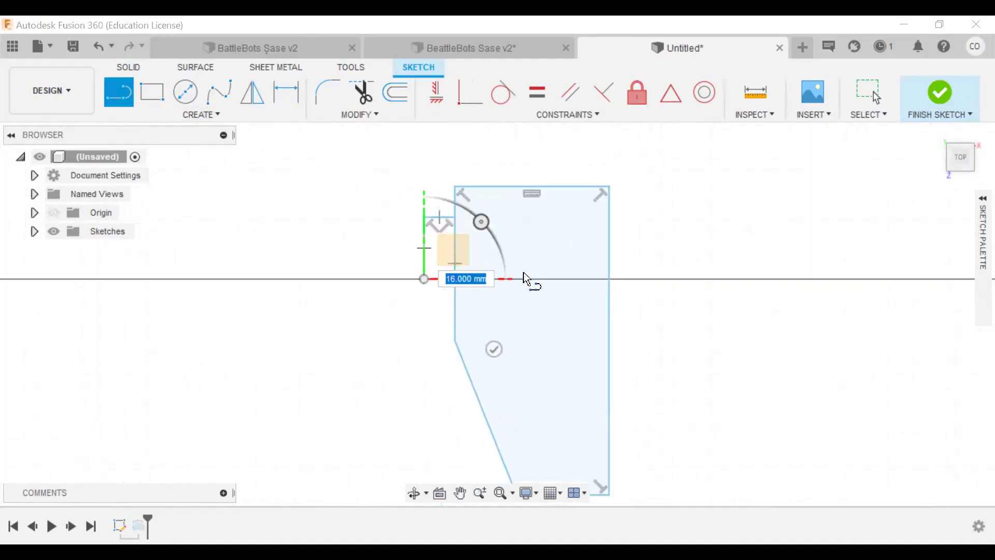
scroll(505, 288, up, 2)
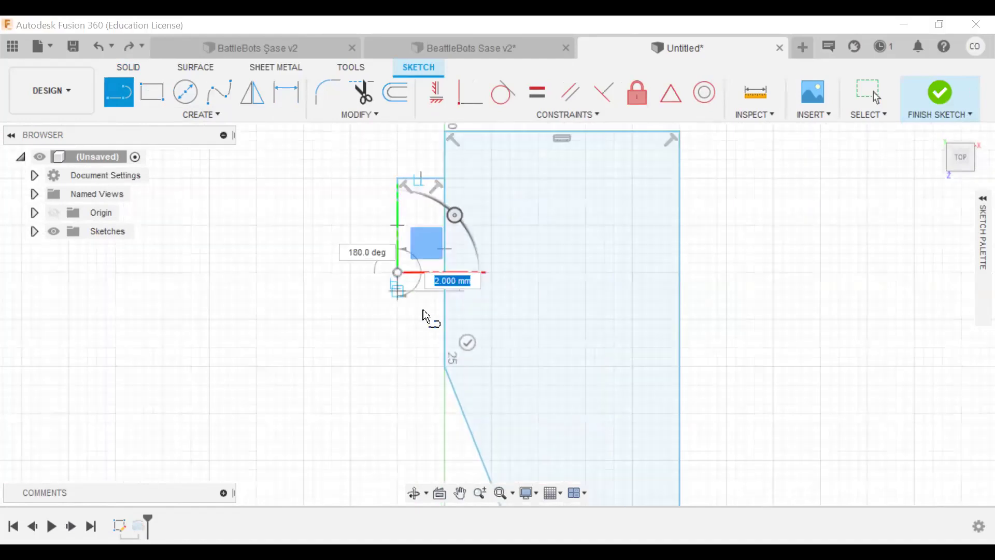
click(442, 300)
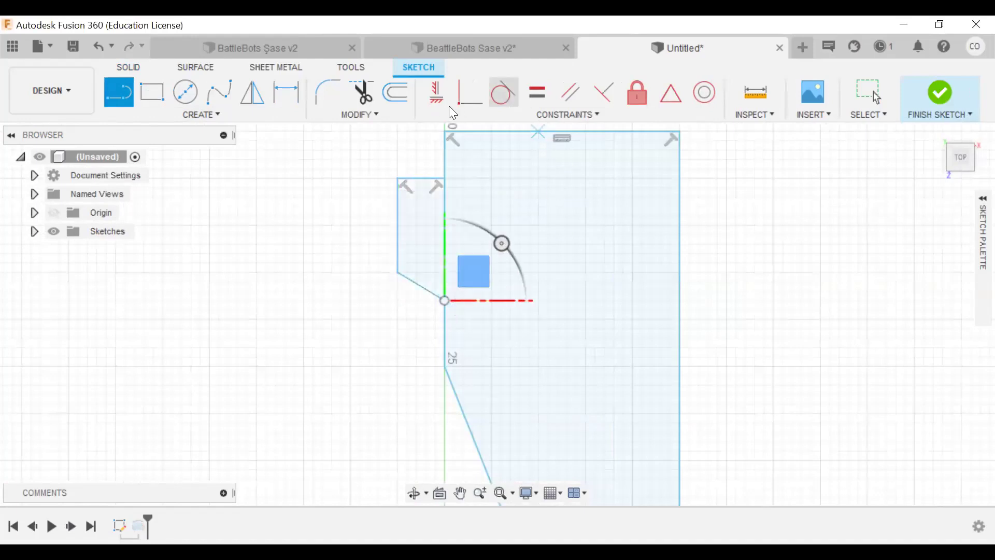
click(513, 280)
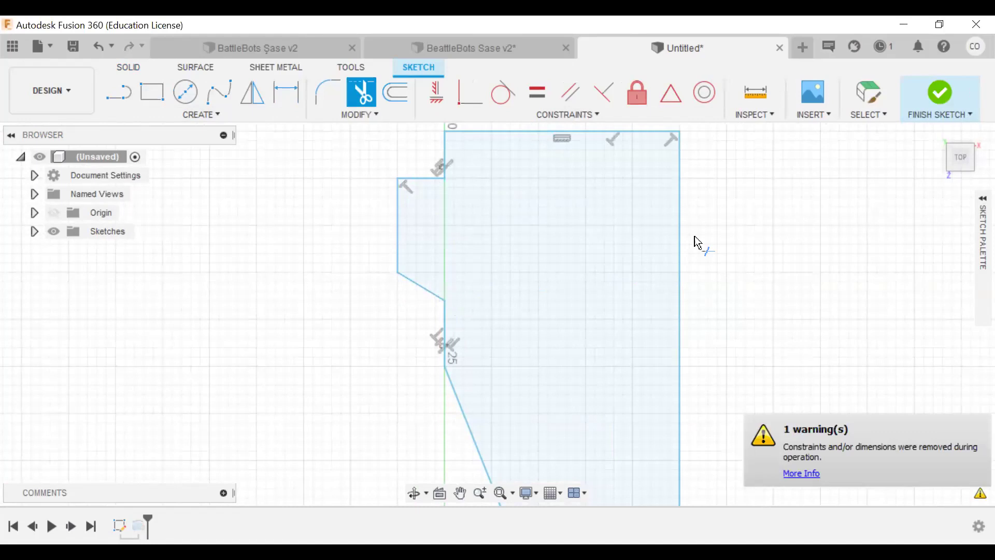
click(937, 138)
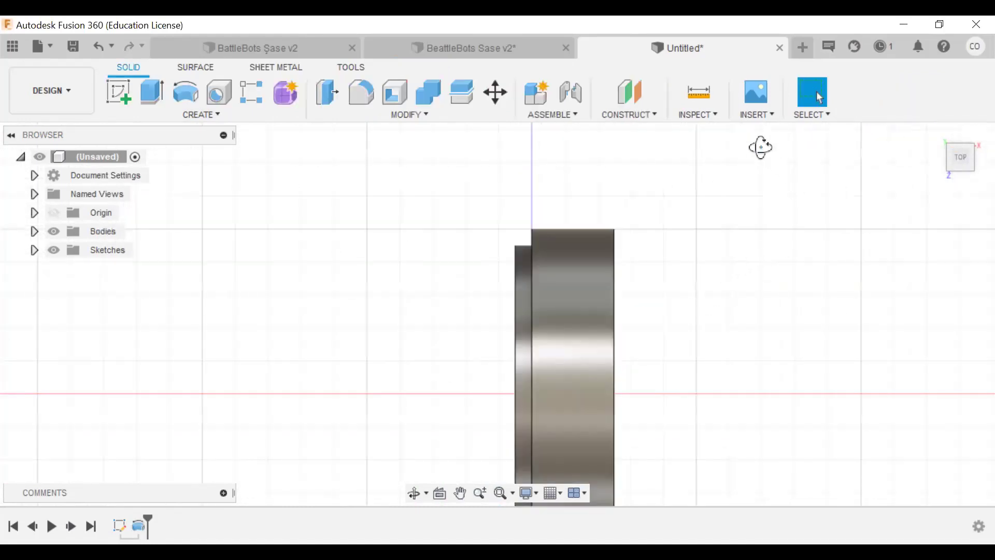
- Examine the updated revolved body and its raised ring from several angles
shift+middle_drag(749, 153, 709, 202)
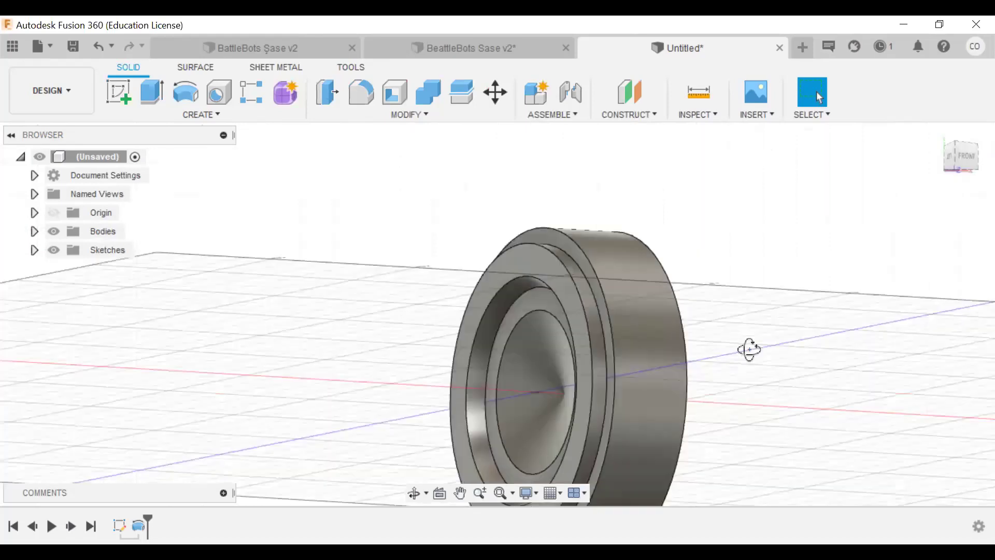
scroll(764, 378, down, 4)
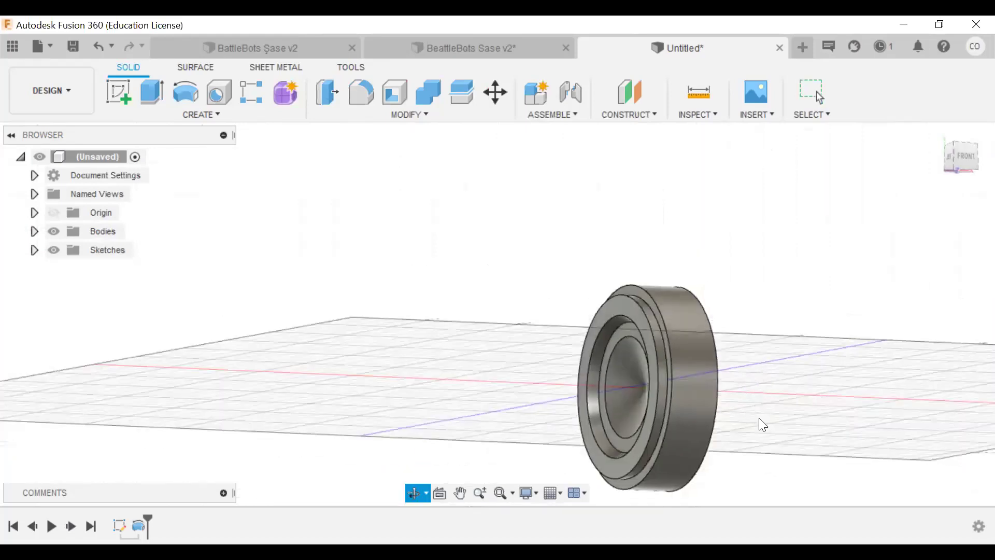
shift+middle_drag(756, 418, 762, 407)
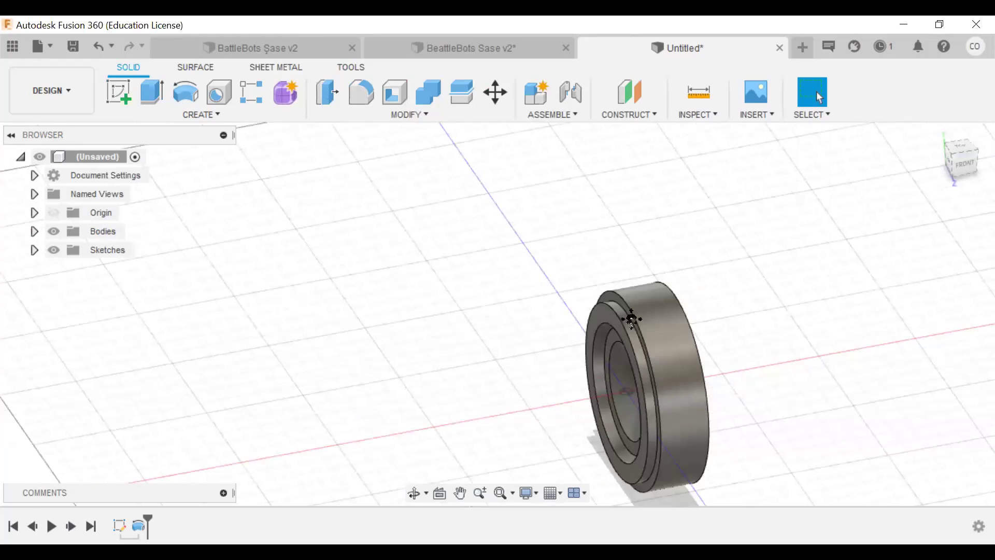
shift+middle_drag(622, 338, 631, 271)
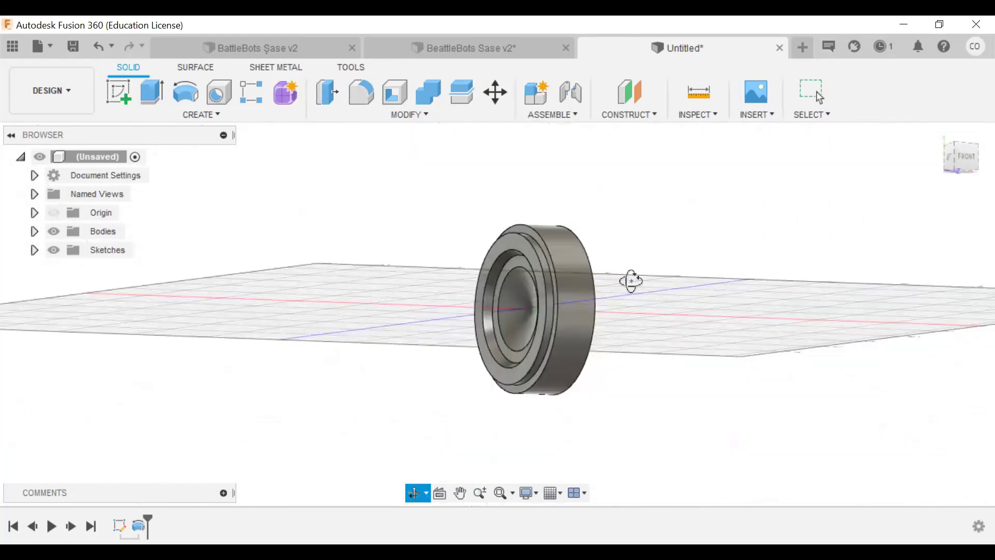
shift+middle_drag(649, 317, 635, 309)
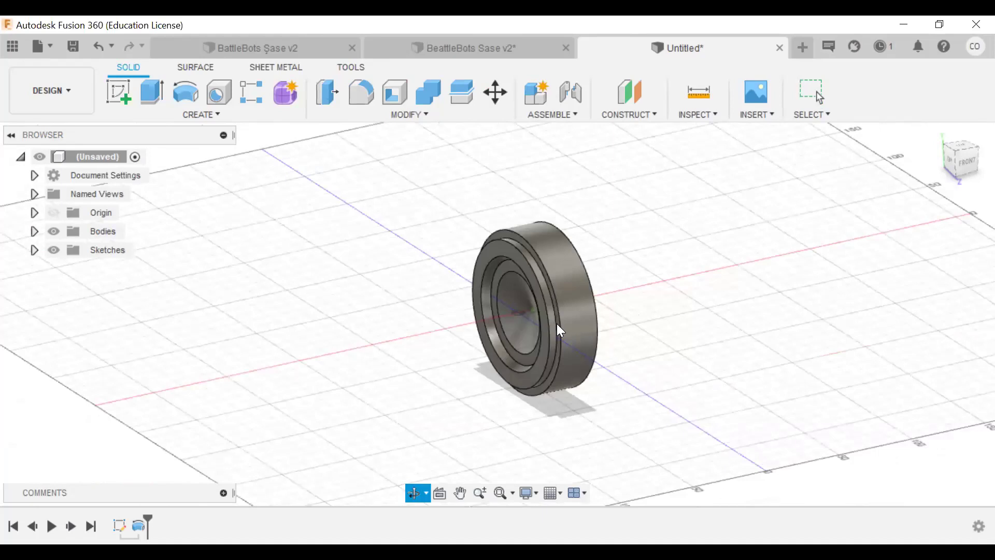
scroll(560, 330, up, 3)
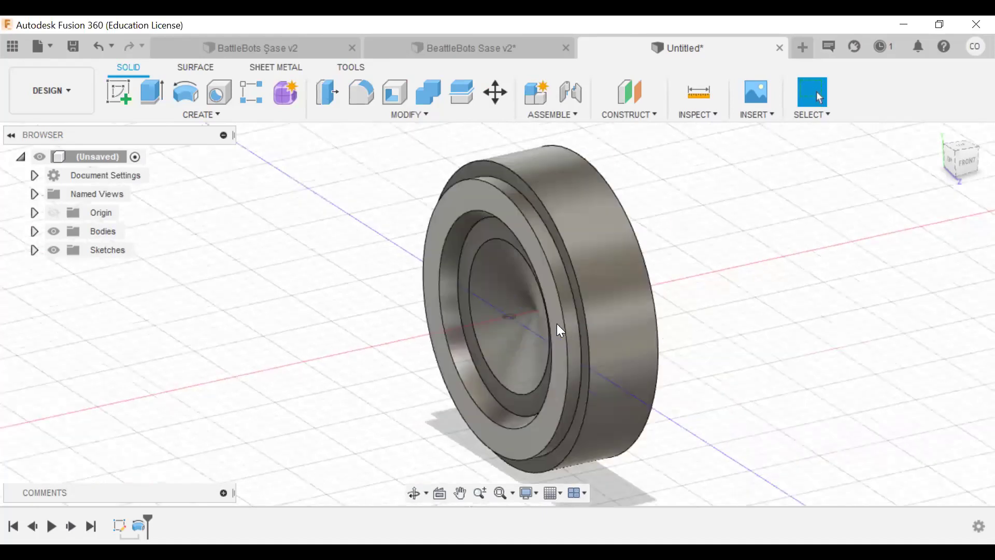